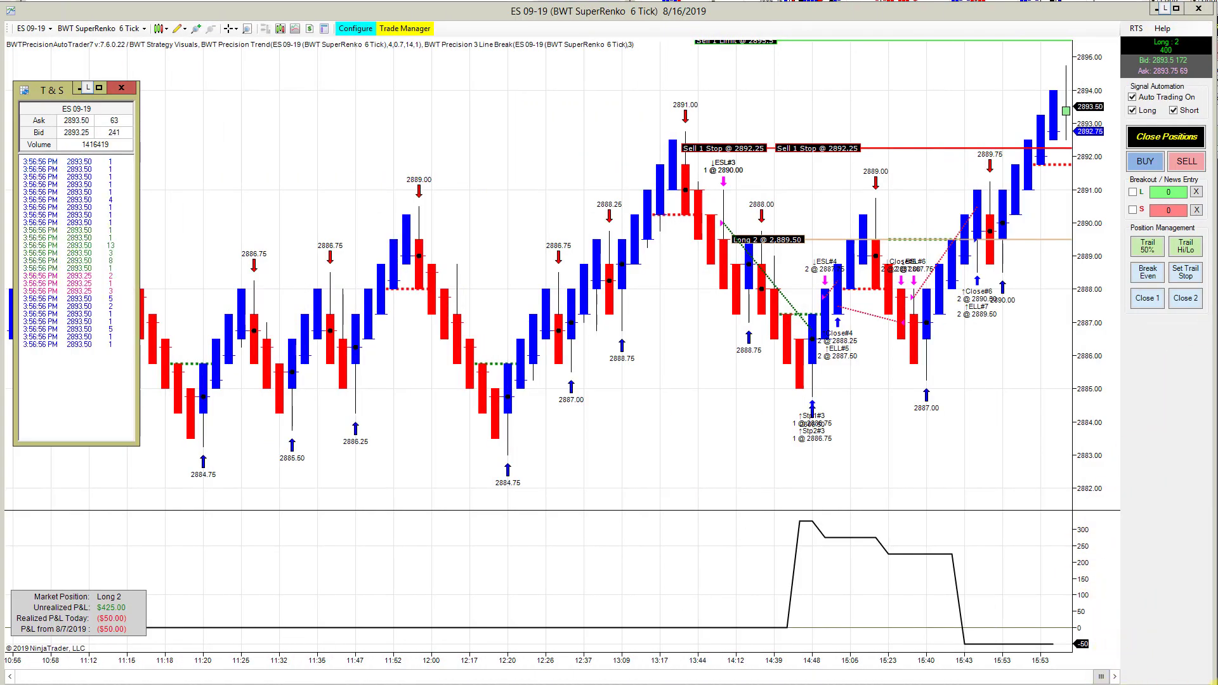
- Check the date and time, then open, close and reopen the ES chart strategy's configuration
left_click(1212, 682)
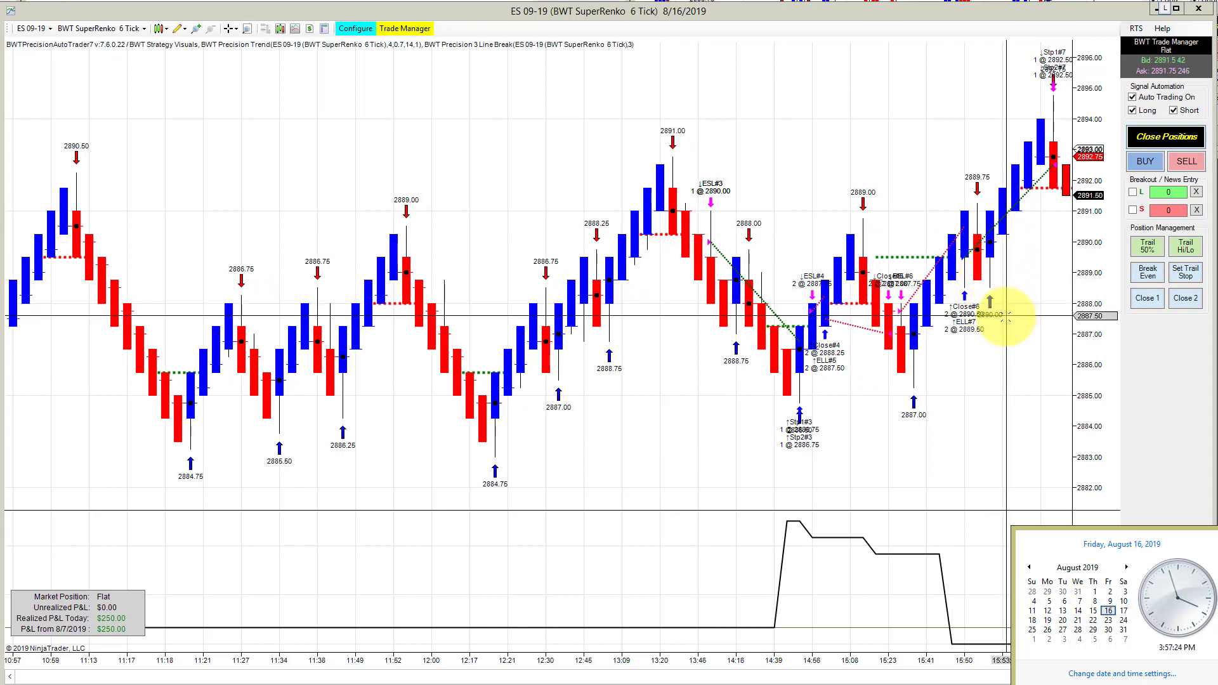
left_click(983, 349)
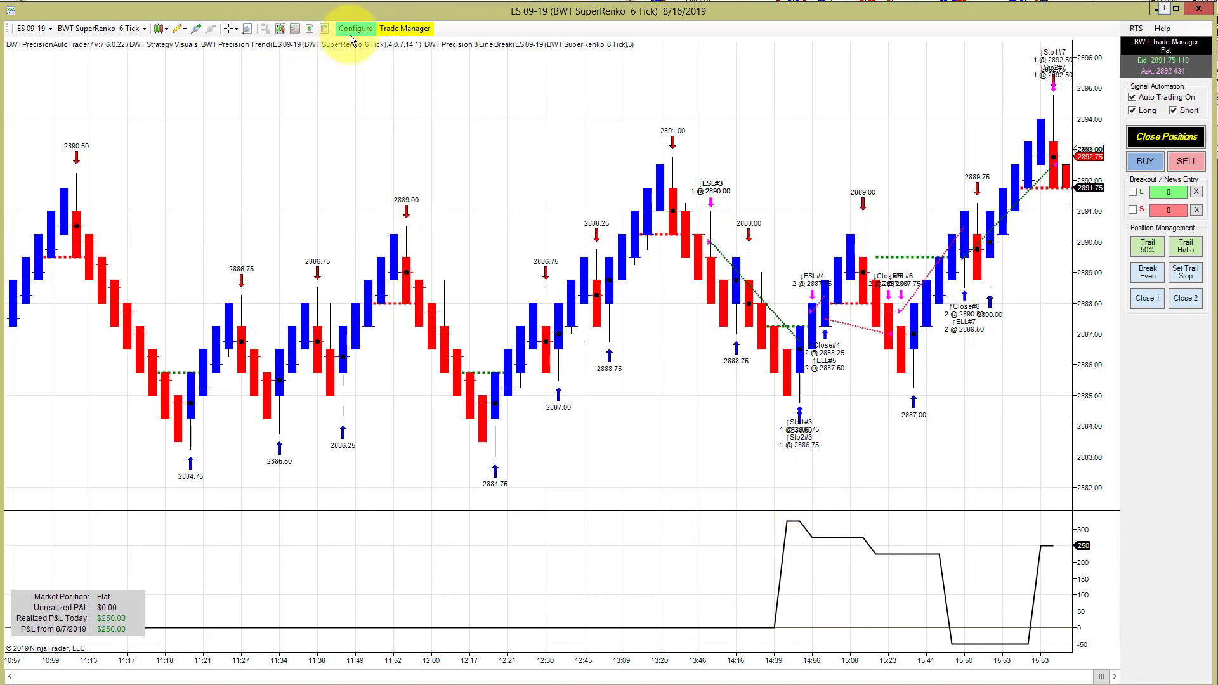
left_click(352, 28)
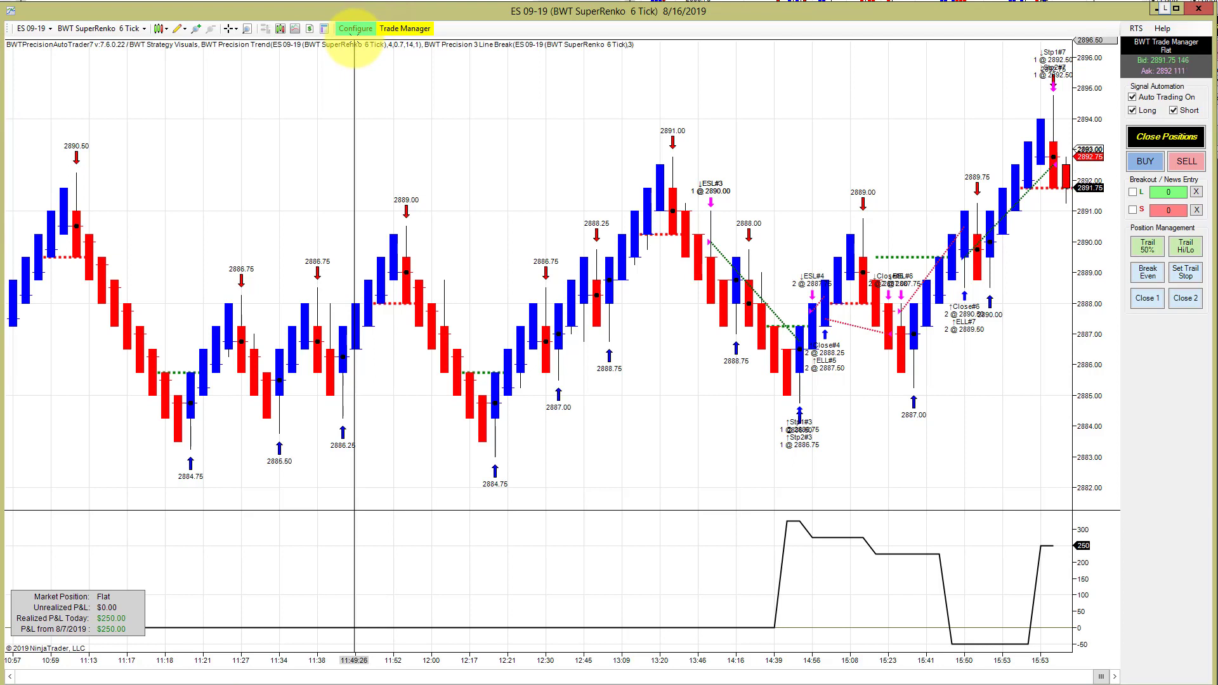
left_click(355, 30)
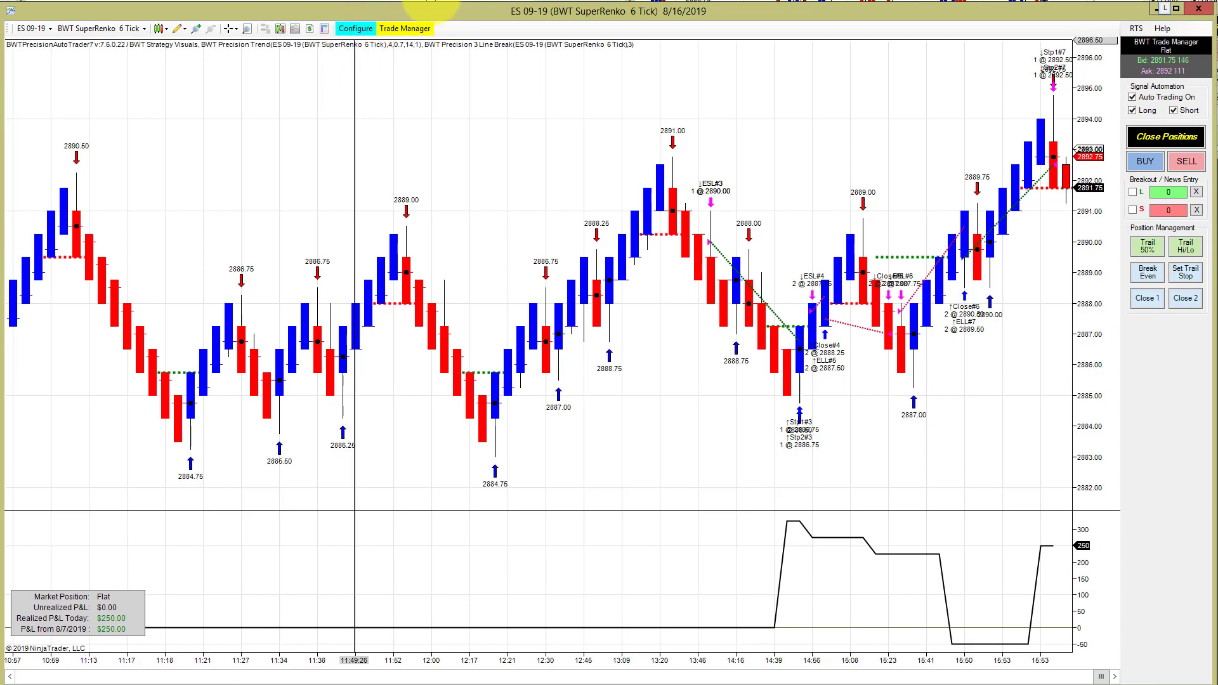
left_click(349, 29)
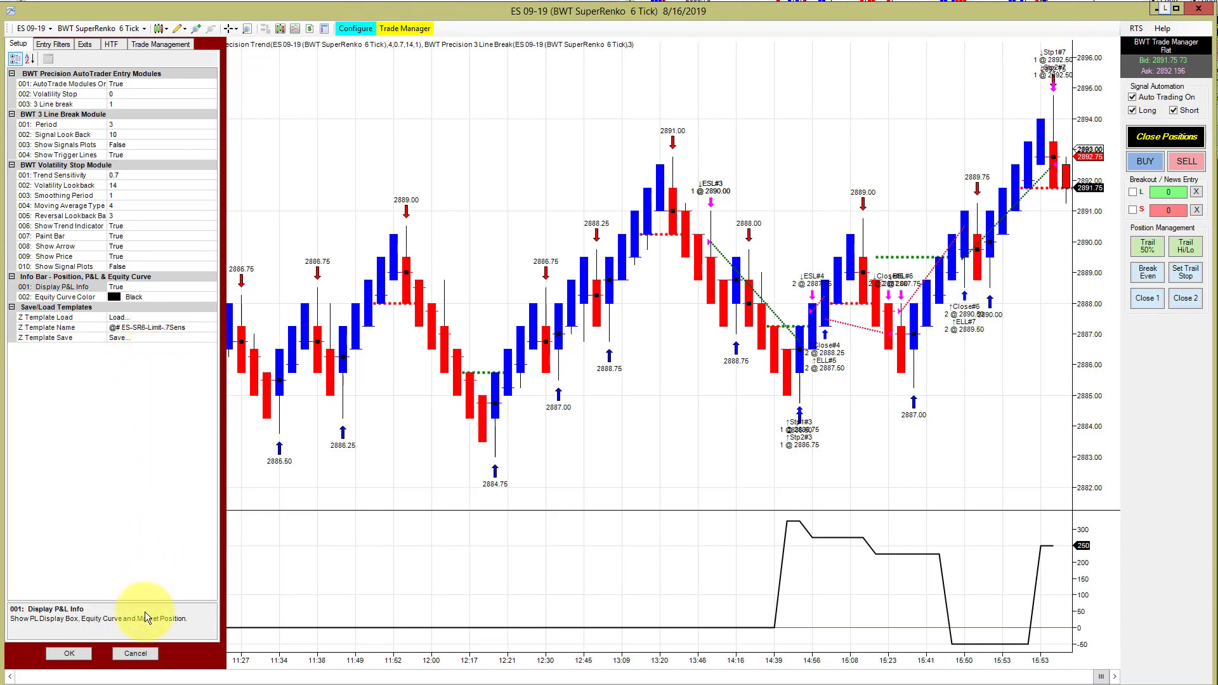
left_click(136, 653)
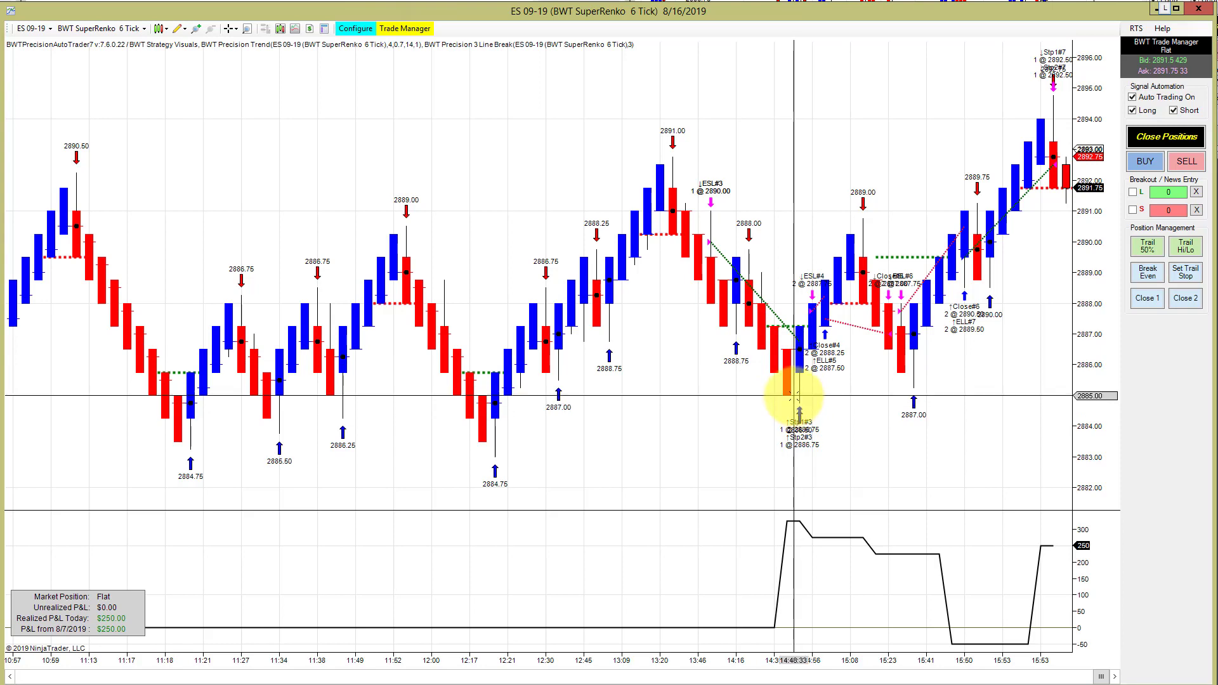
left_click(347, 35)
- Review the Heiken Ashi strategy's trade management (profit target 500, loss limit 475) and cancel without saving
left_click(180, 45)
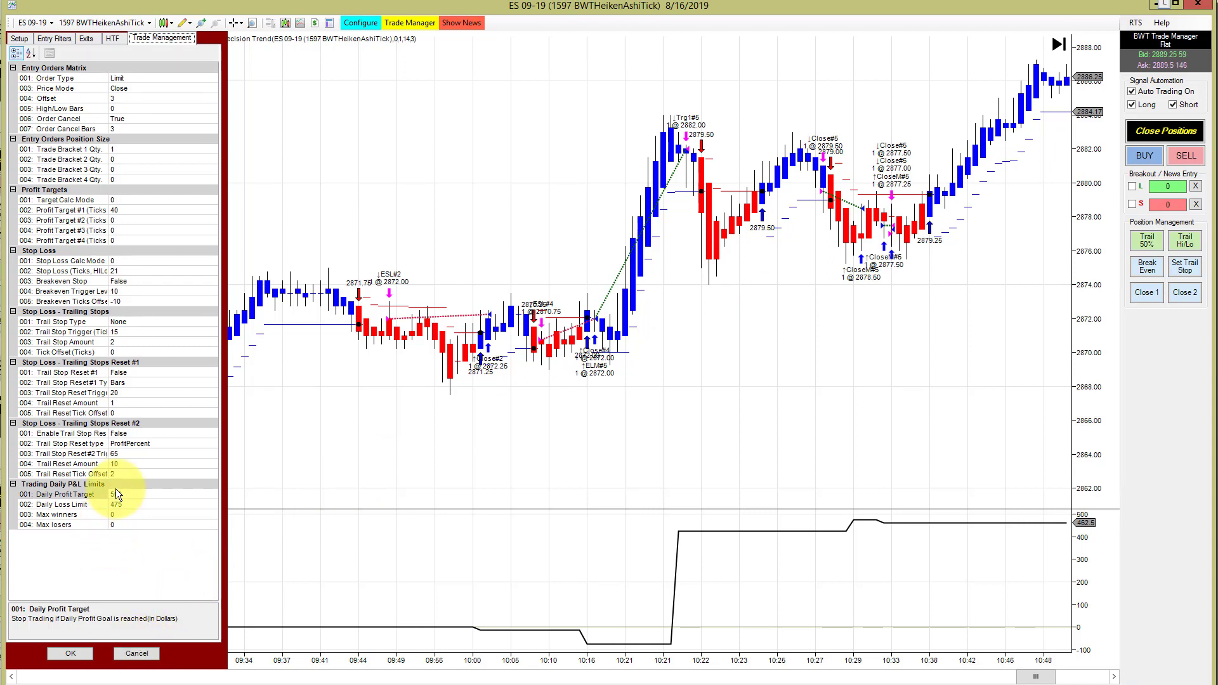
left_click(150, 654)
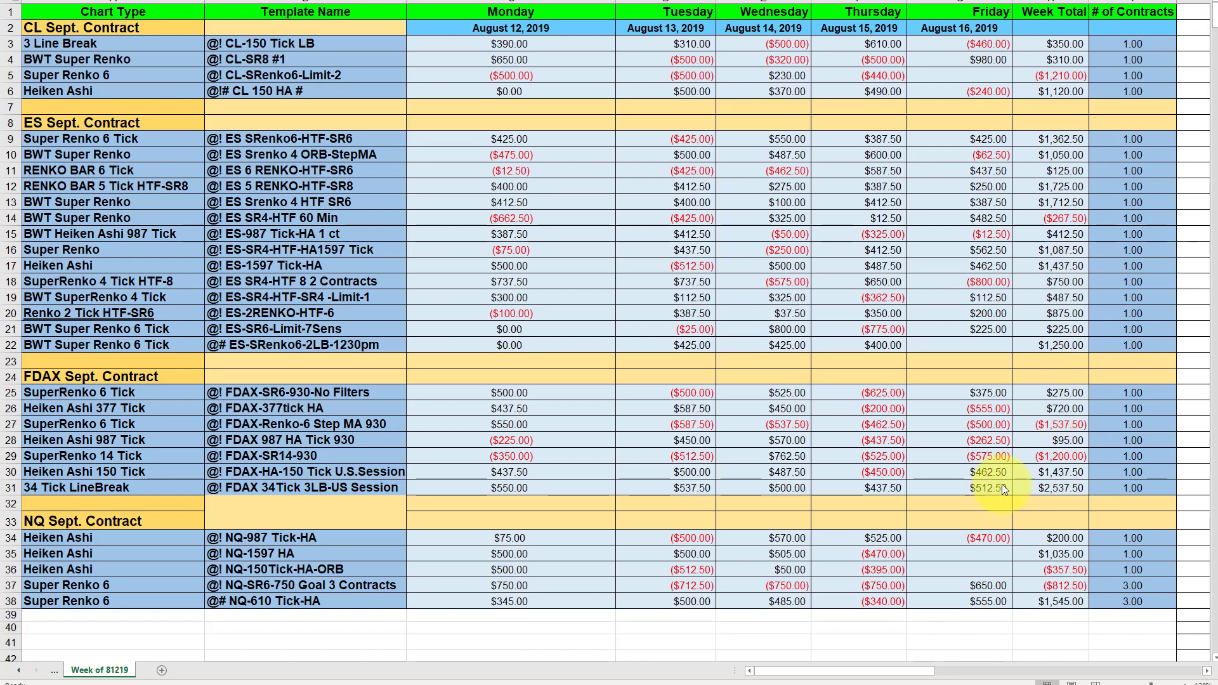
- Undo the last edit and select row 31, the 34 Tick LineBreak FDAX template
key("ctrl+z")
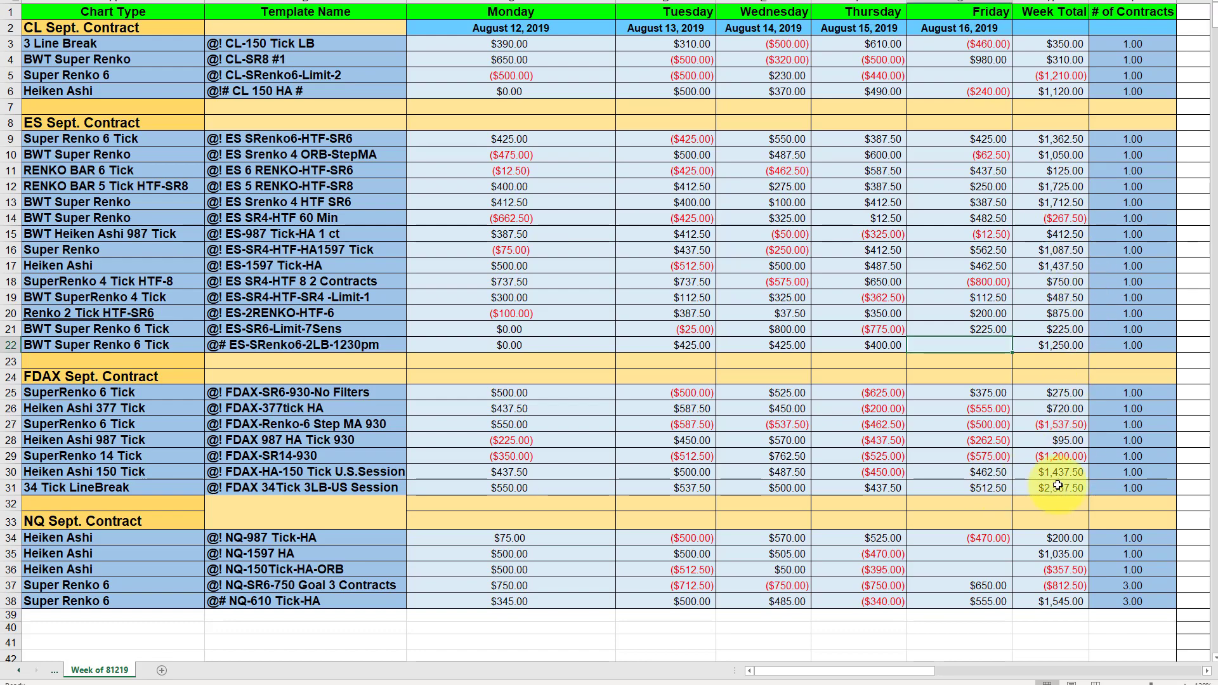
left_click(11, 487)
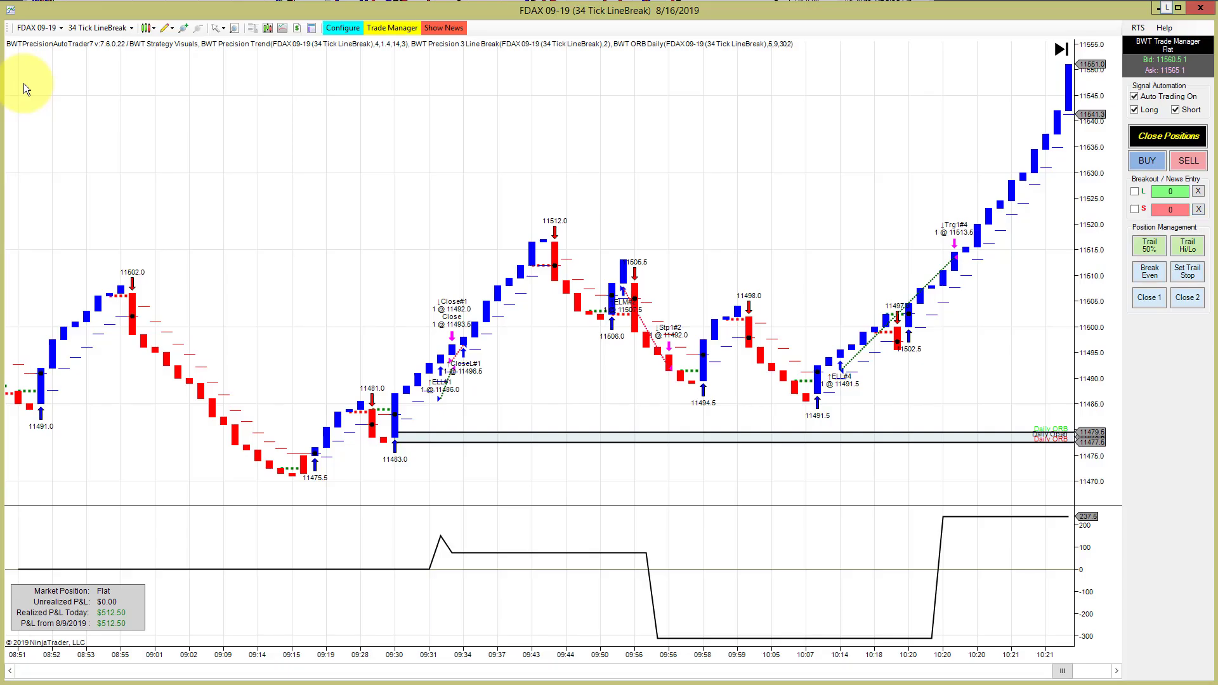
- Show the FDAX strategy's trade management settings: daily profit target 550, loss limit 500
left_click(335, 28)
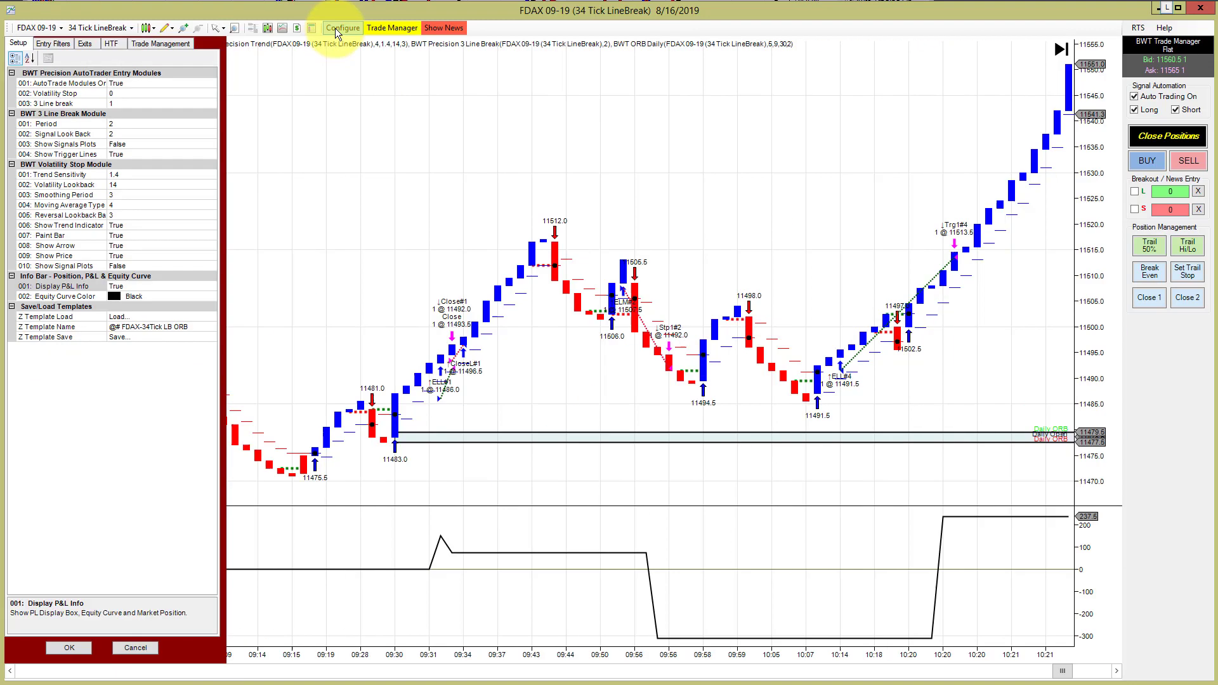
left_click(183, 47)
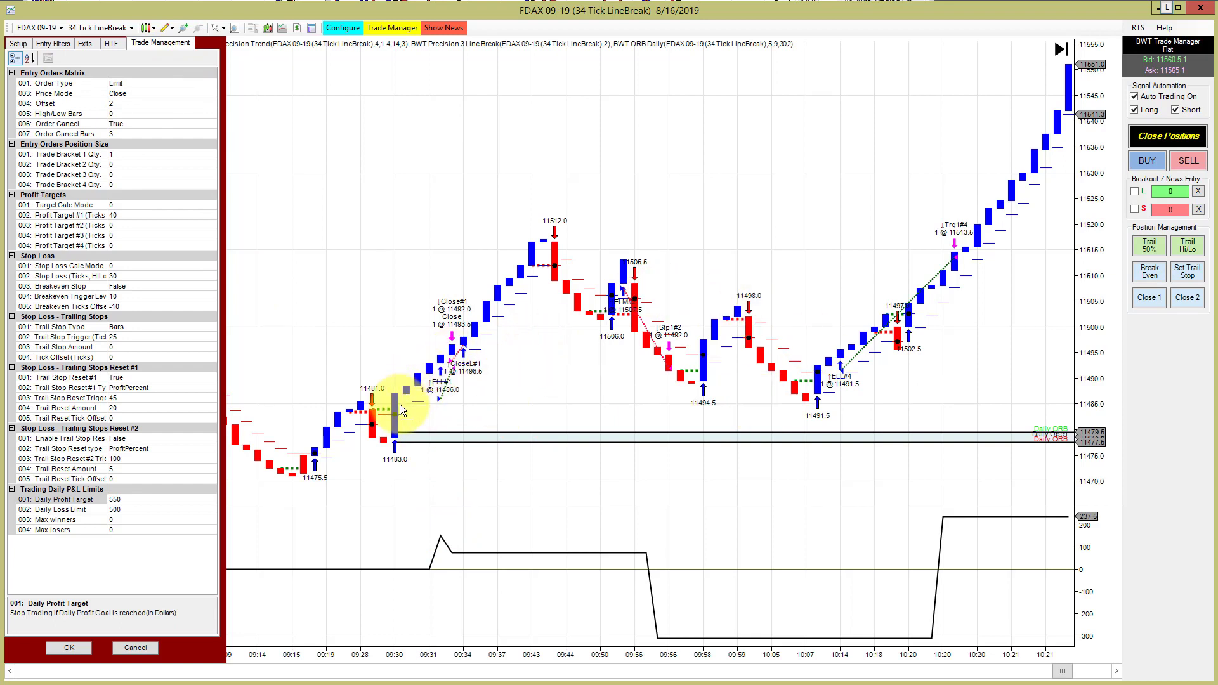
right_click(528, 121)
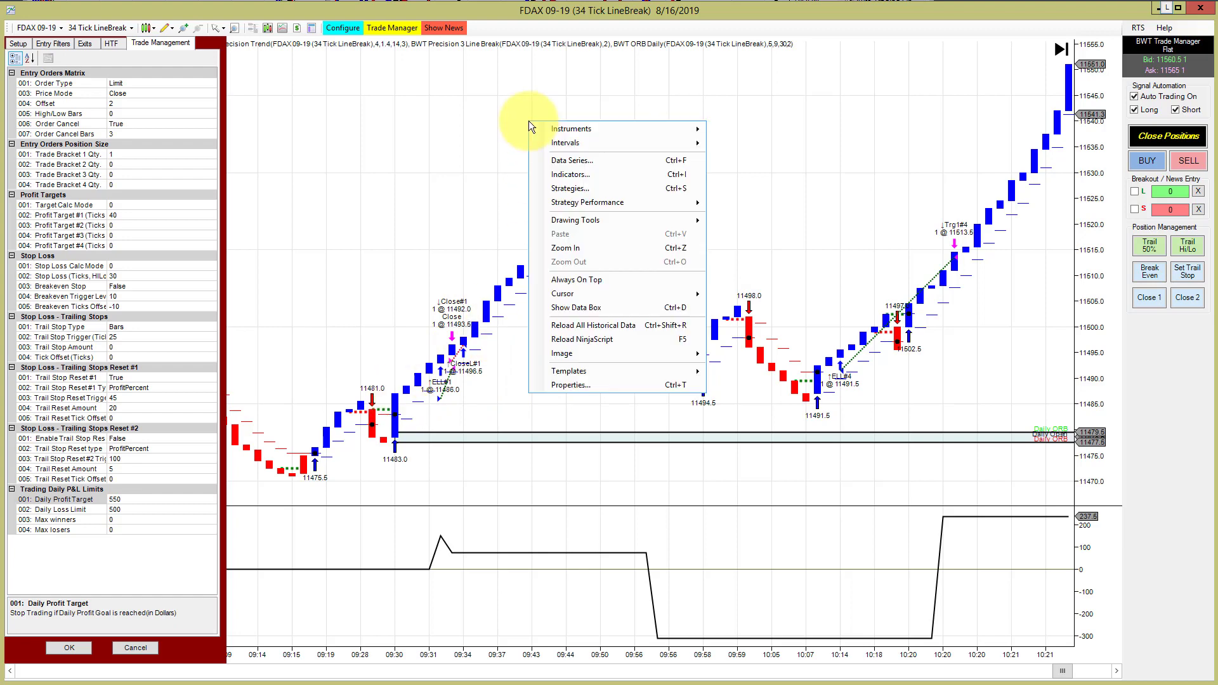
left_click(574, 163)
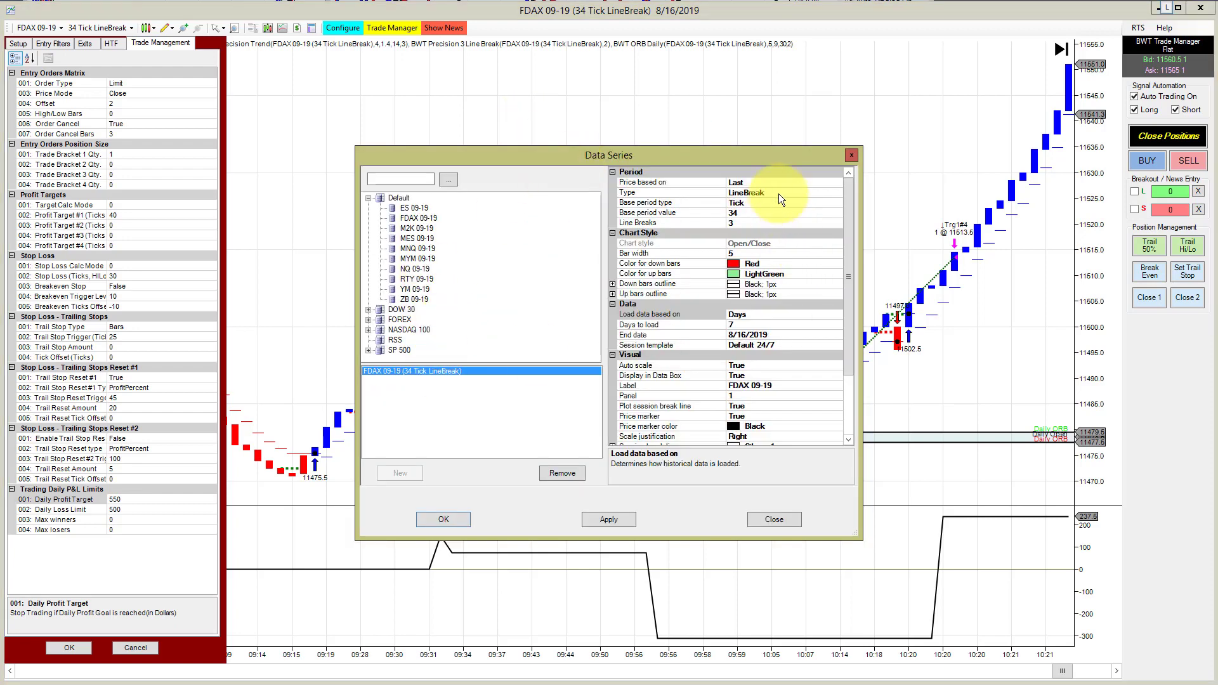
left_click(779, 193)
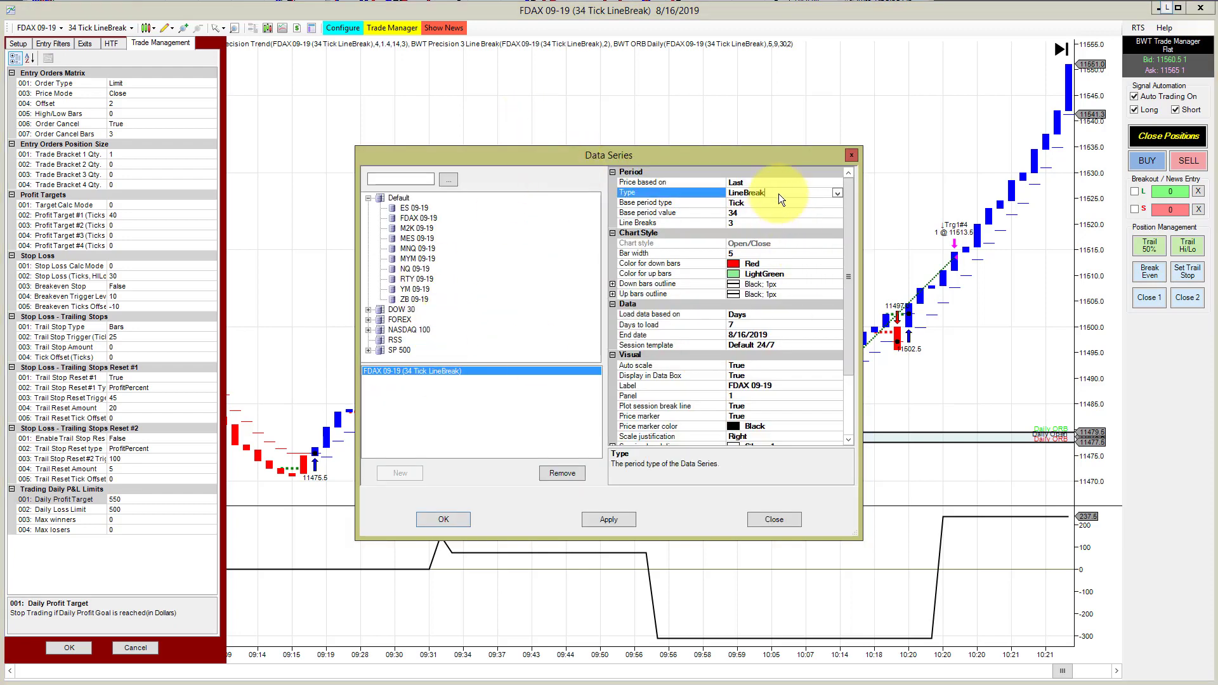
left_click(825, 204)
left_click(839, 203)
left_click(839, 203)
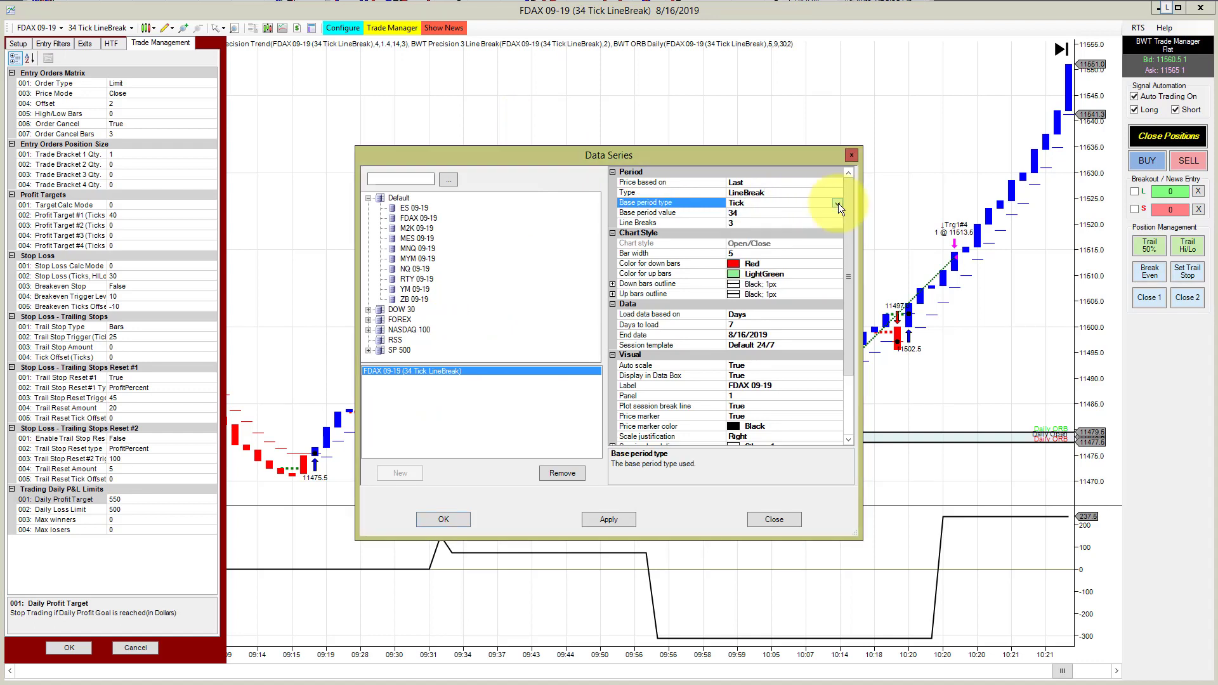
left_click(741, 223)
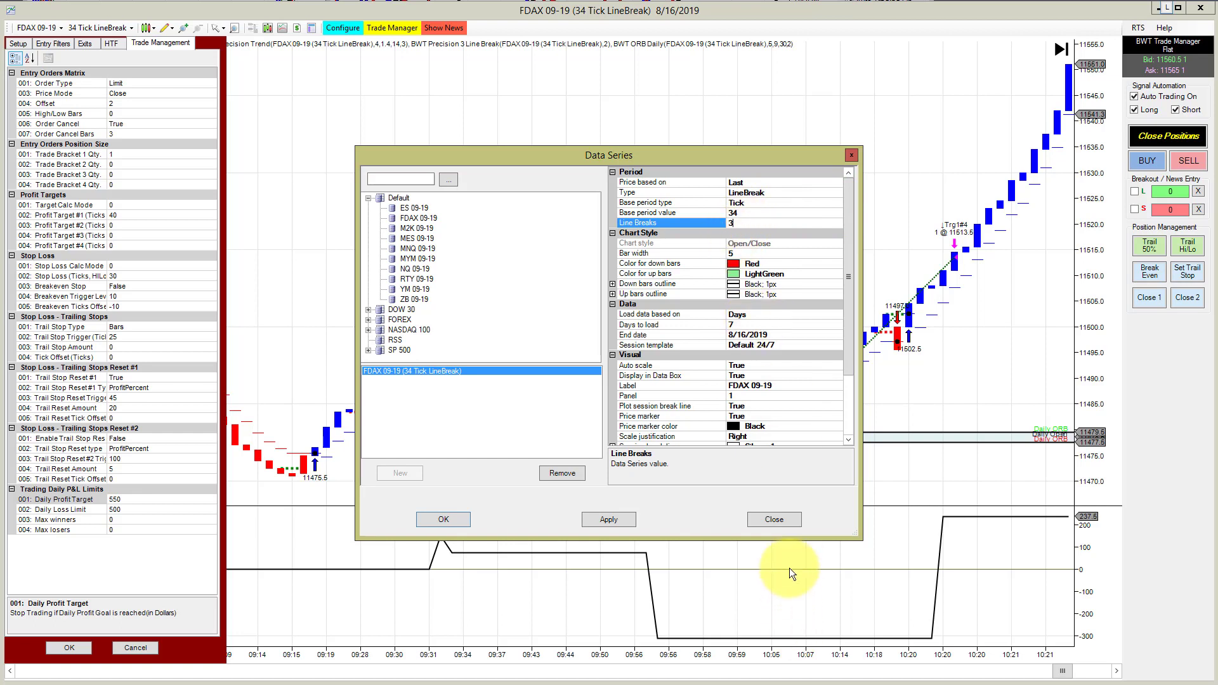
left_click(778, 518)
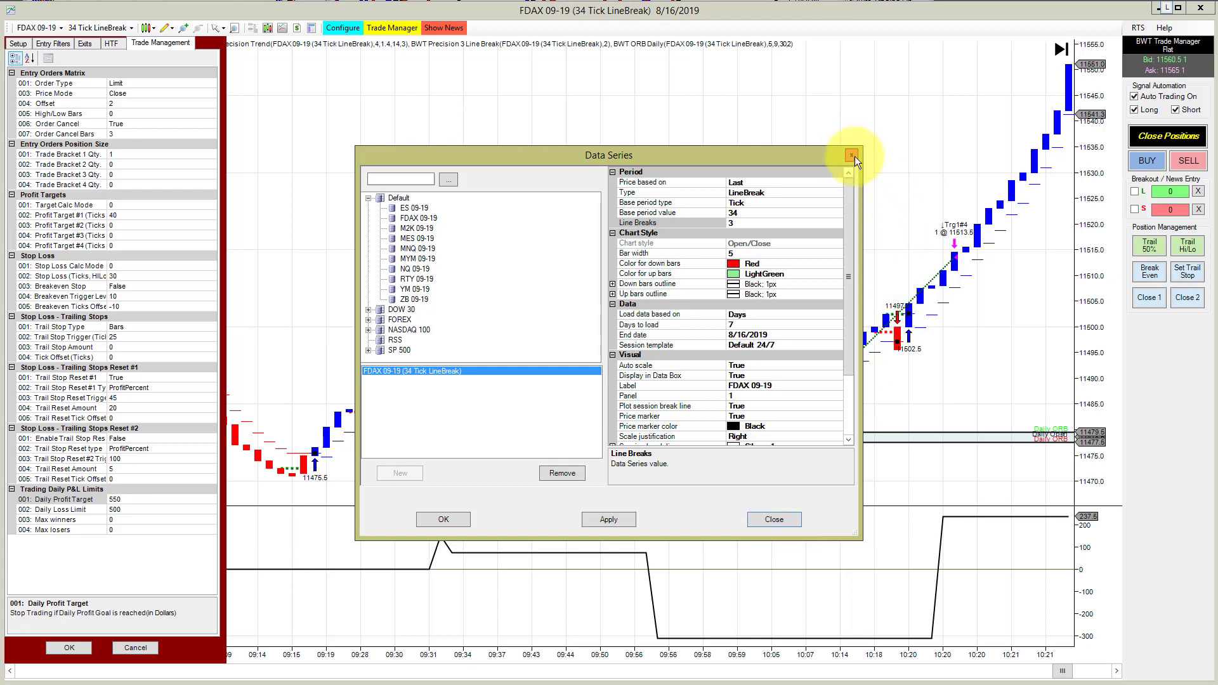
key("Escape")
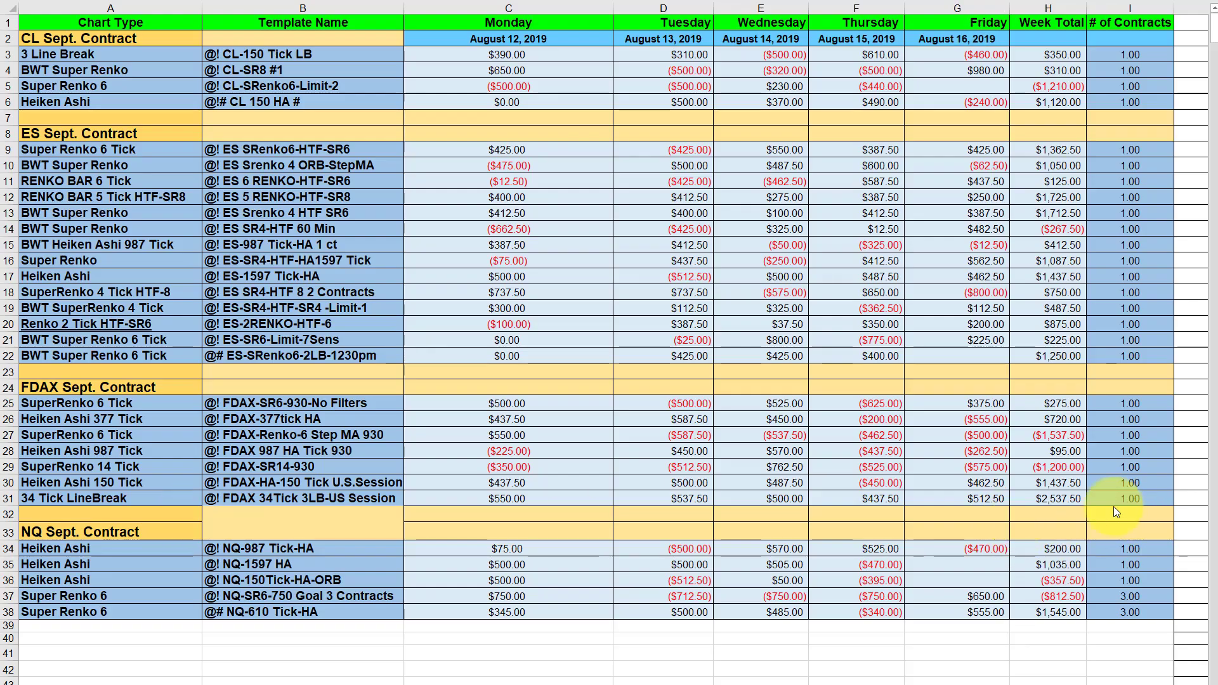
- Bring up the ES SuperRenko 4 Tick strategy setup: Volatility Stop 1, Trend Sensitivity 0.618, Lookback 14
left_click(1053, 499)
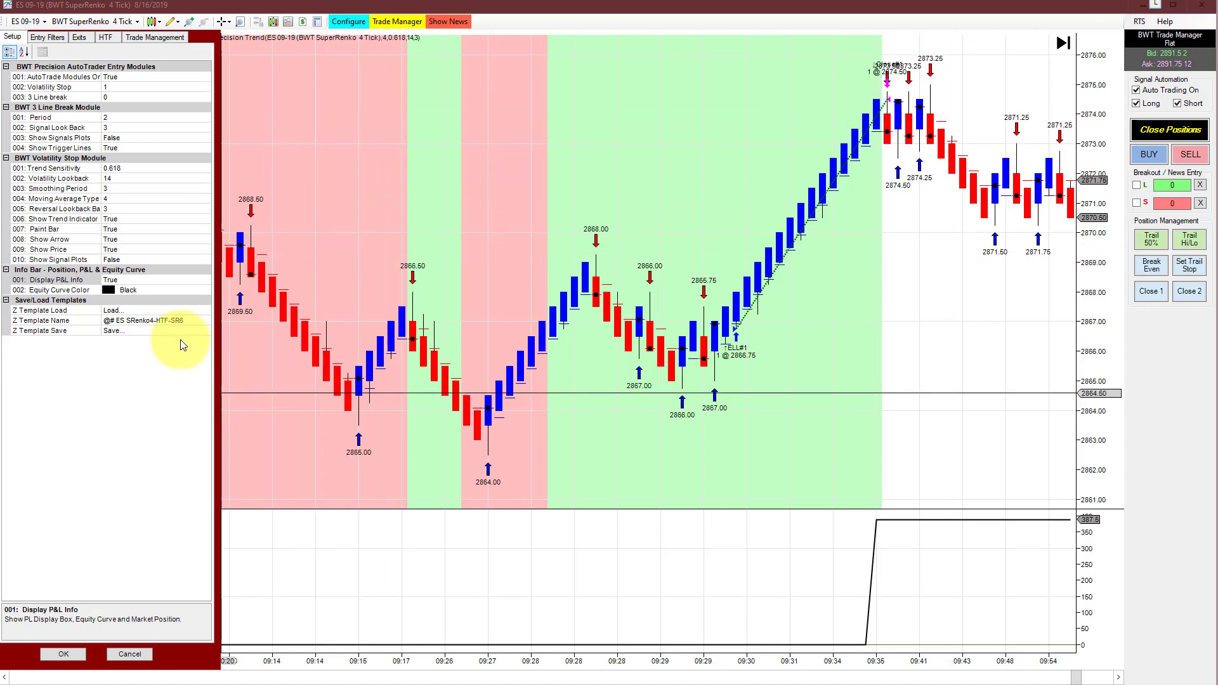
- Review the SuperRenko 4 Tick strategy's HTF and Entry Filters settings
left_click(105, 37)
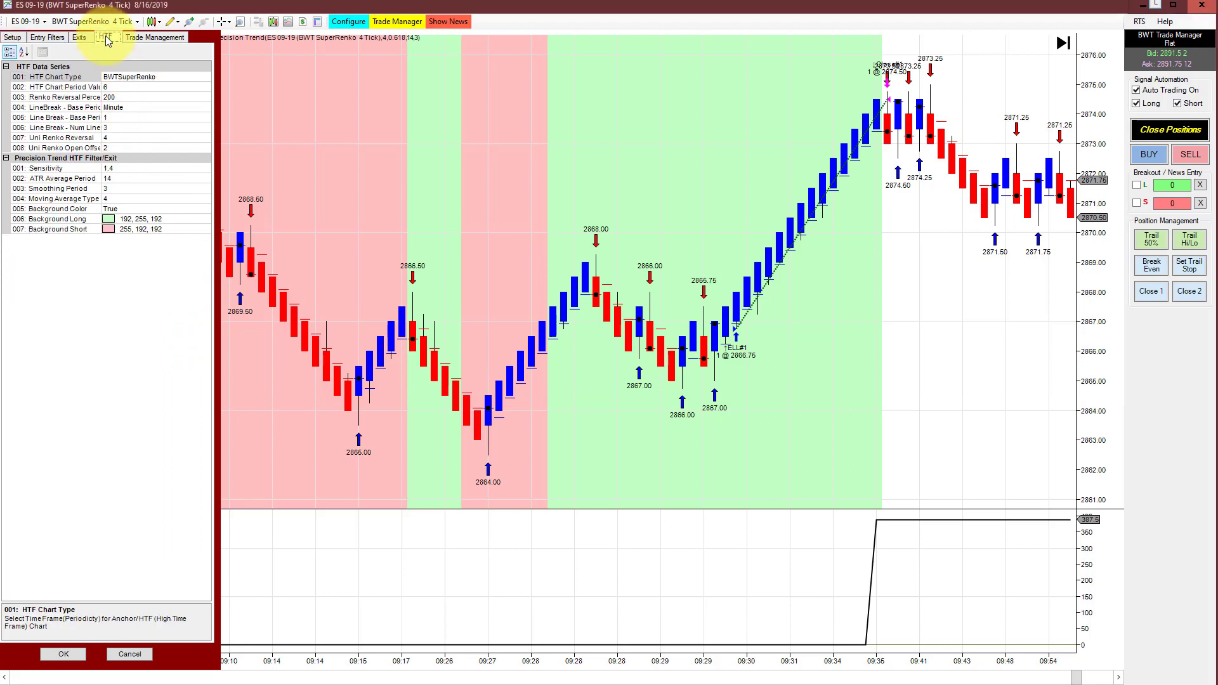
left_click(52, 38)
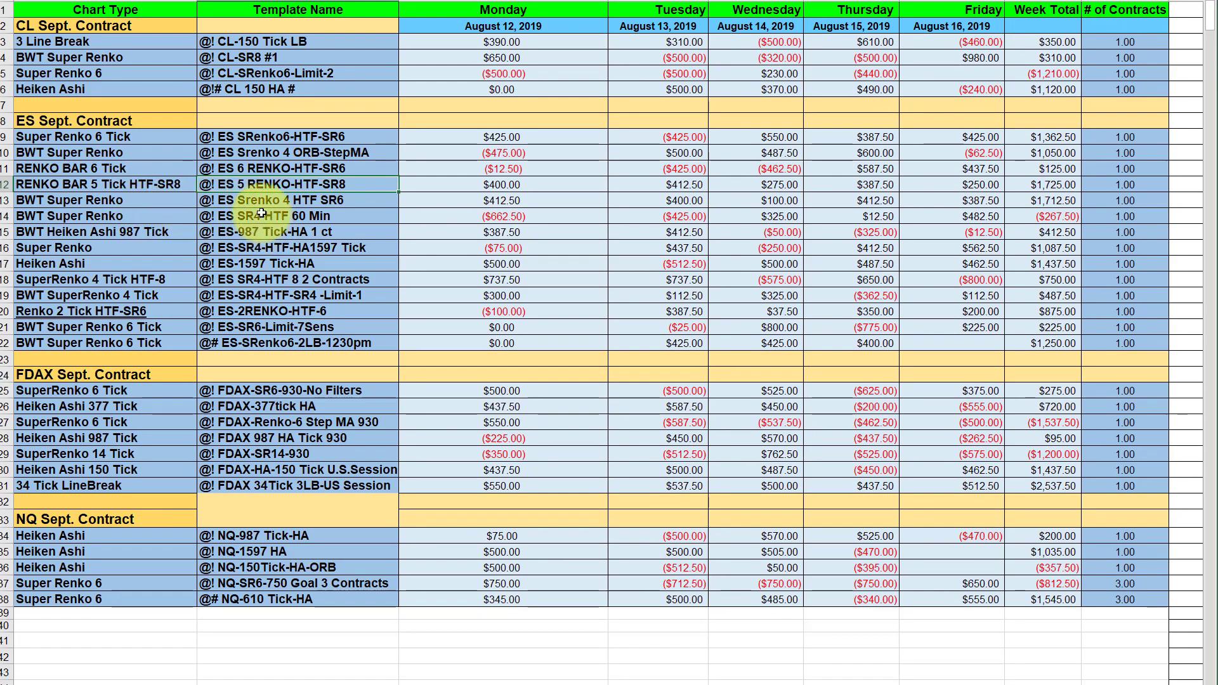
- Check the ES template rows' daily results and week totals, including row 12's $1,725.00
left_click(108, 201)
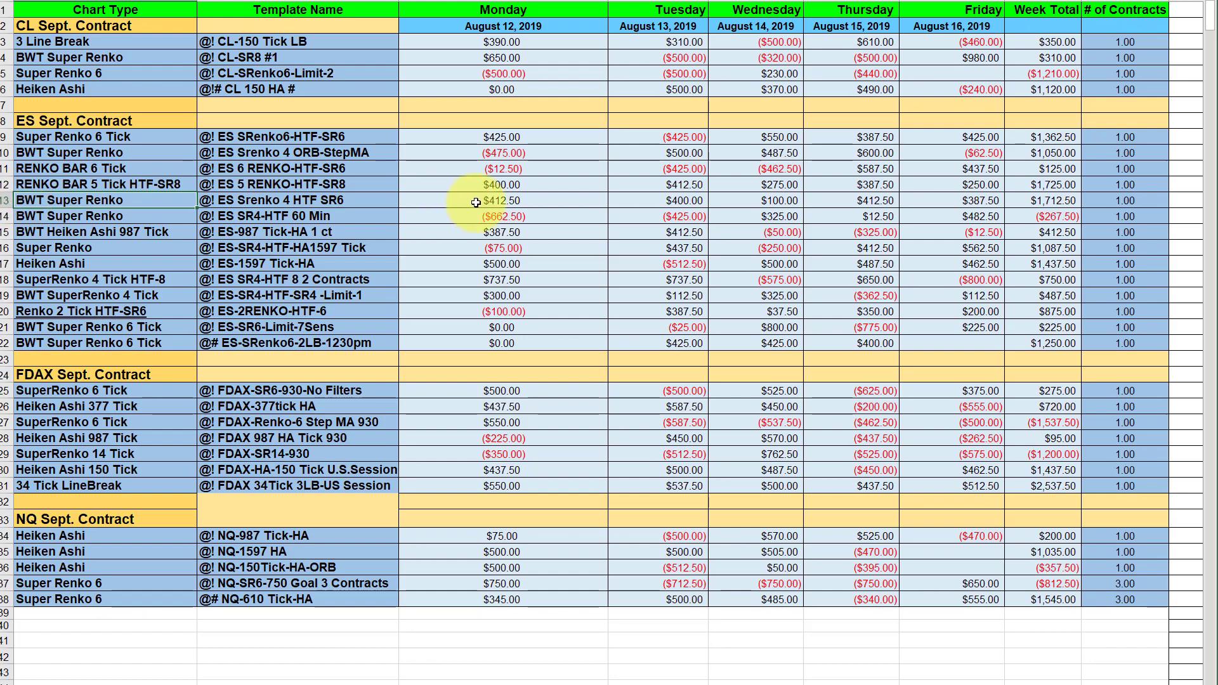
left_click(541, 201)
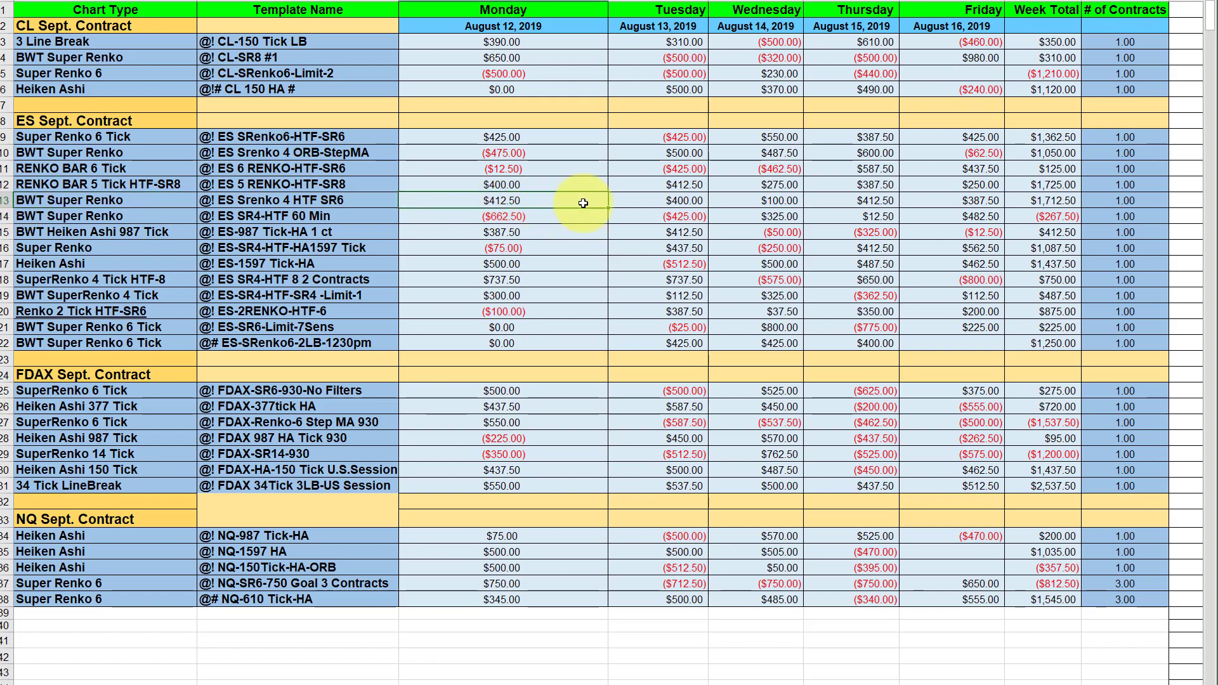
left_click(1068, 201)
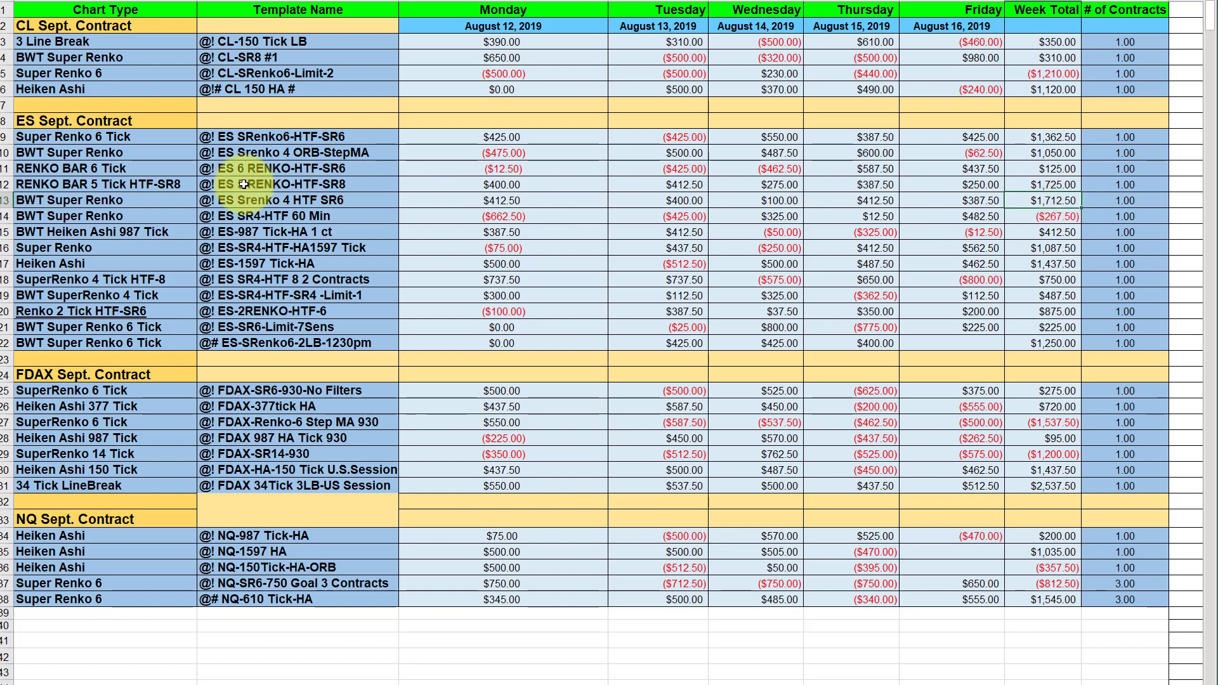
left_click(1053, 185)
left_click(1054, 184)
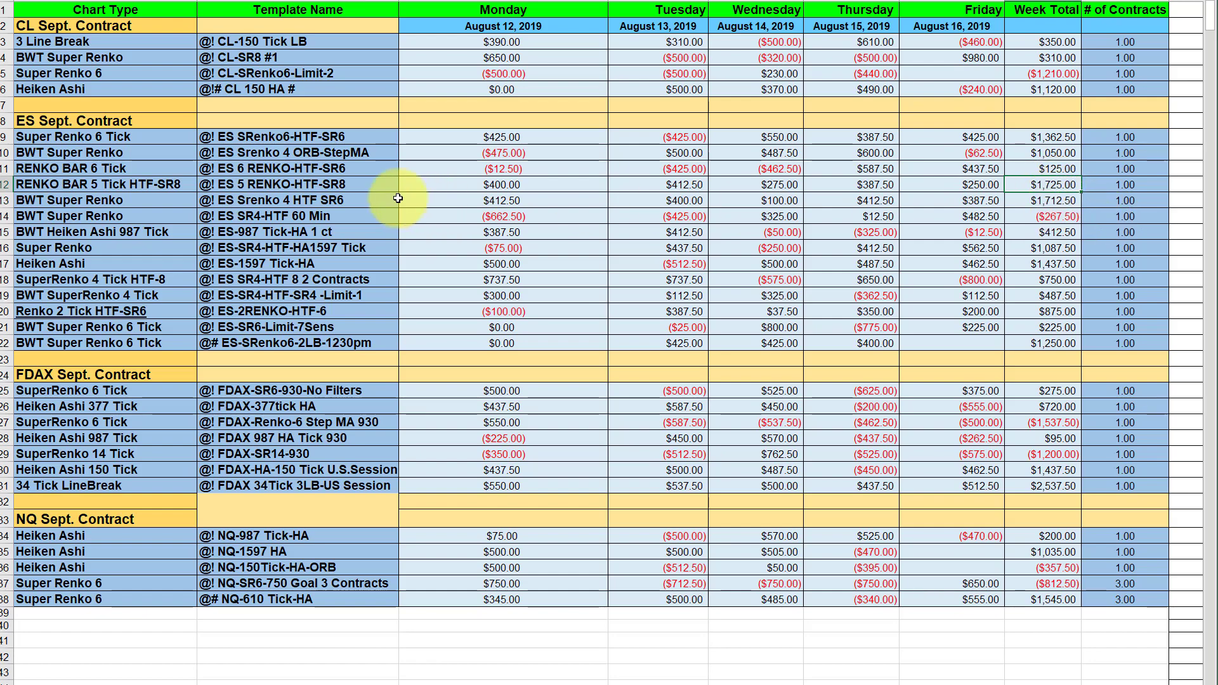
left_click(324, 170)
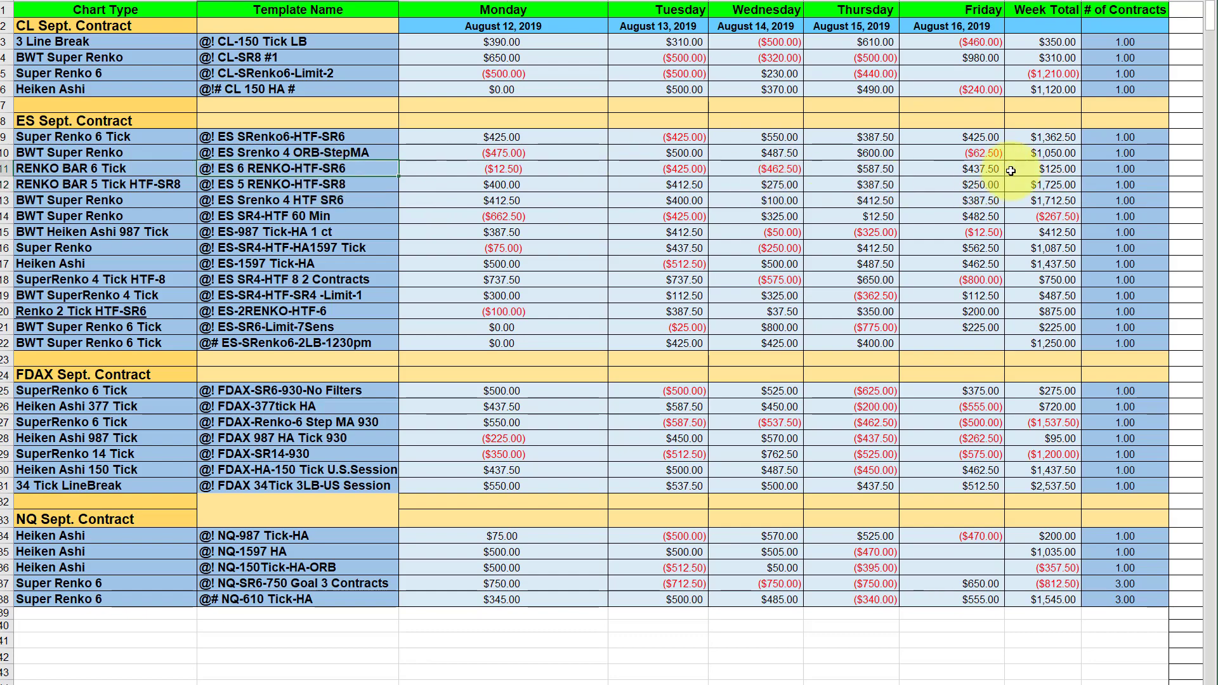
right_click(1061, 173)
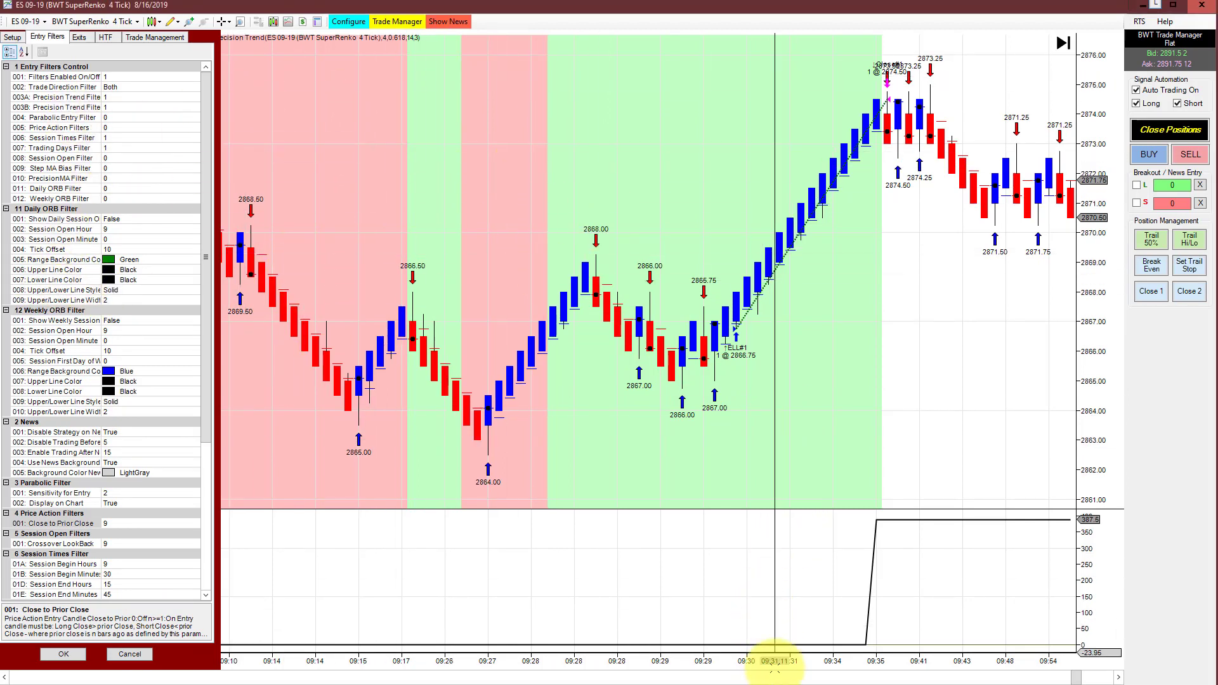
- Scroll the ES SuperRenko 4 Tick chart to show the full 8/16 session
scroll(729, 660, "down", 5)
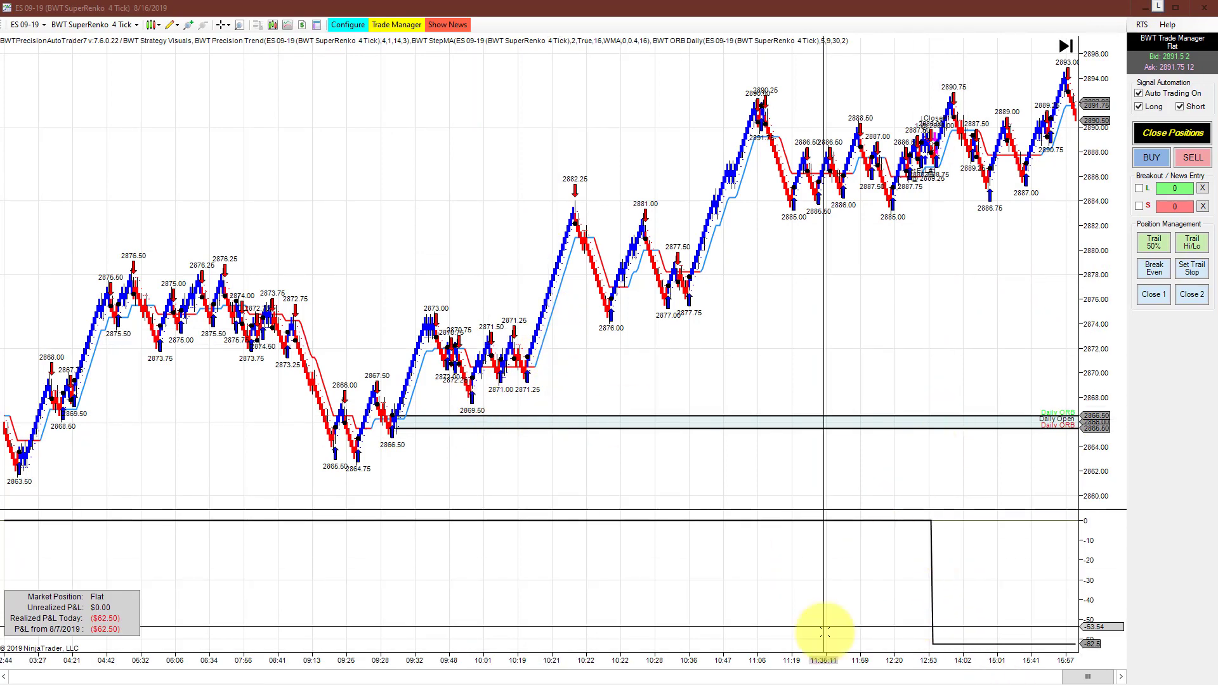
- Zoom the ES chart in on the afternoon bars
scroll(786, 560, "down", 3)
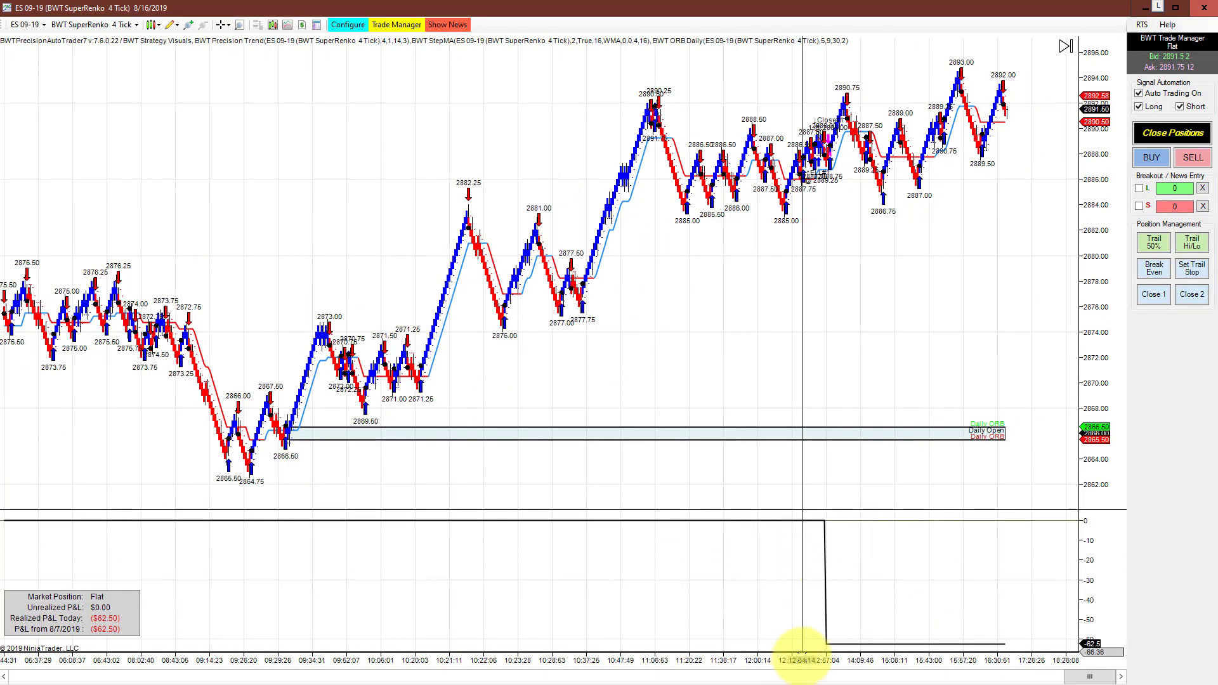
left_click_drag(803, 659, 369, 635)
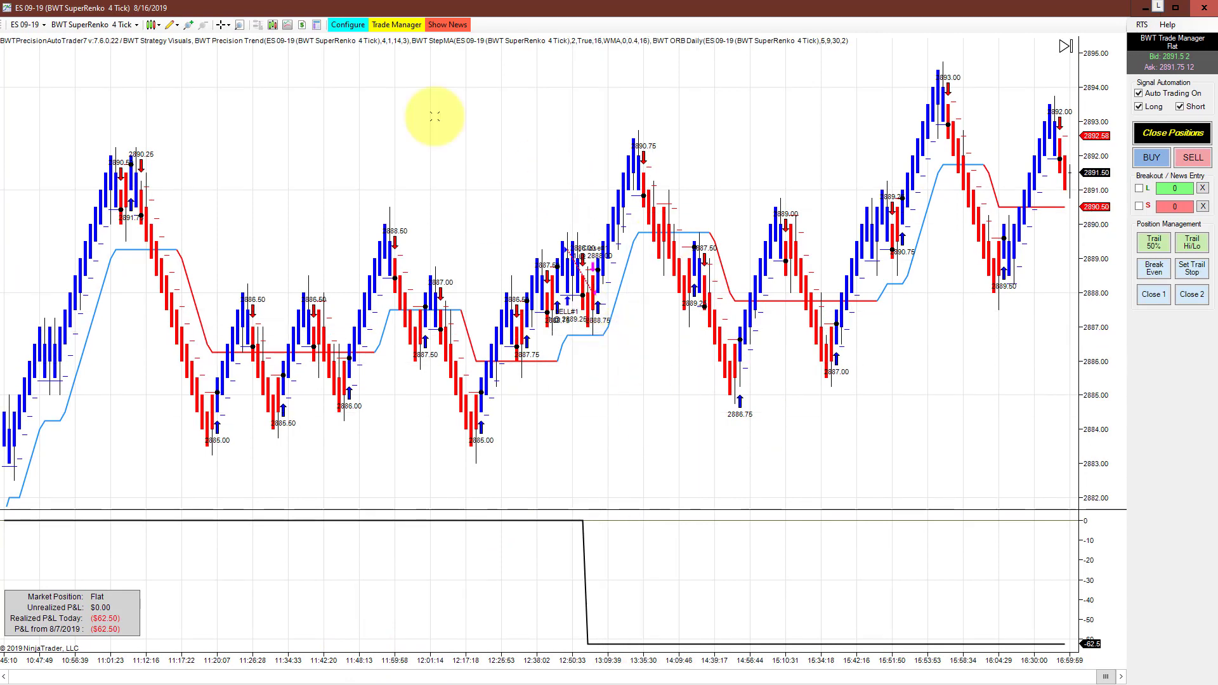
left_click(349, 24)
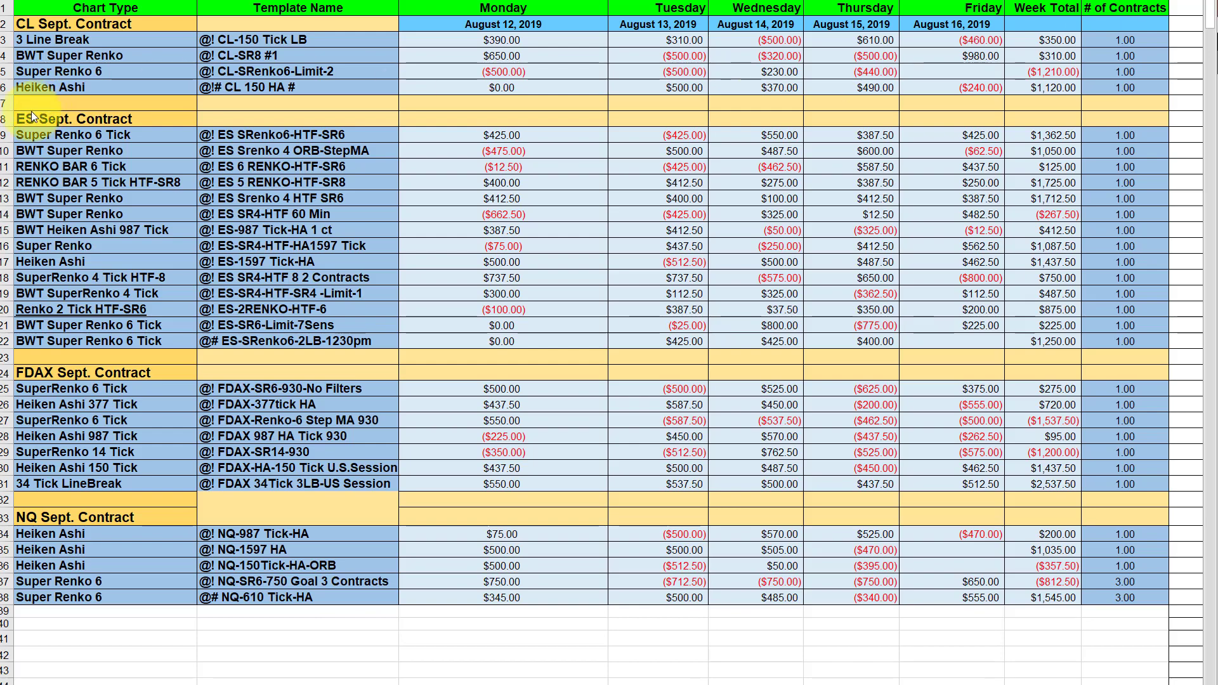
left_click(7, 151)
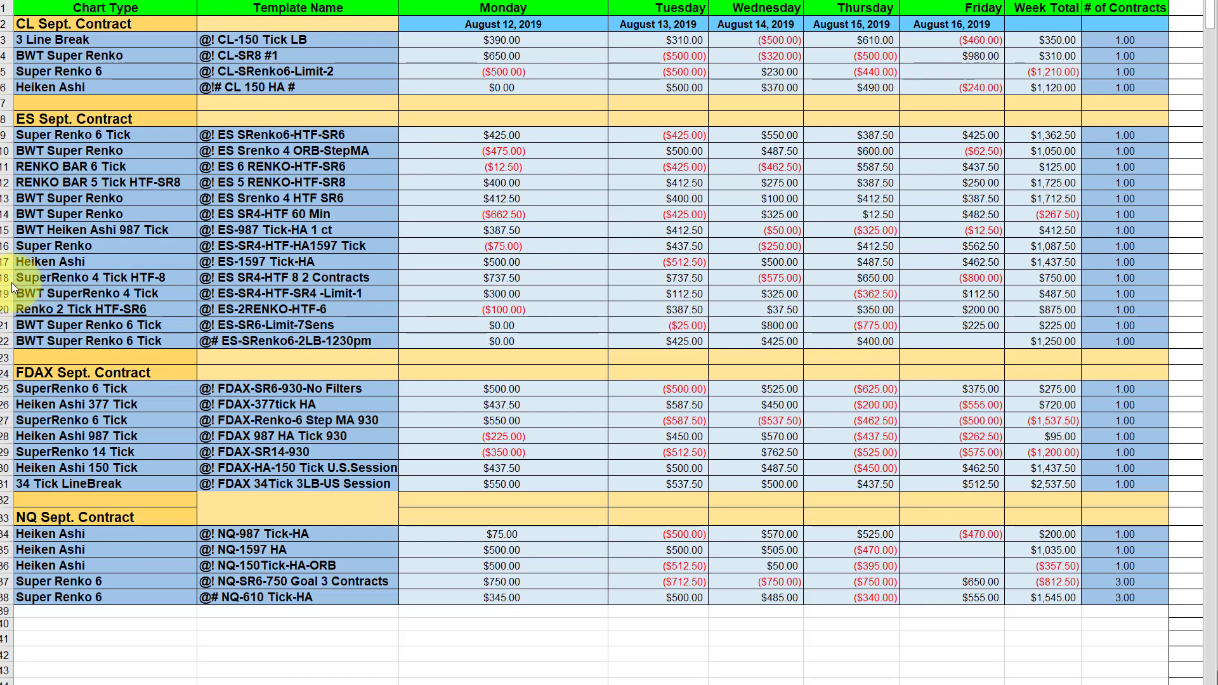
left_click(5, 246)
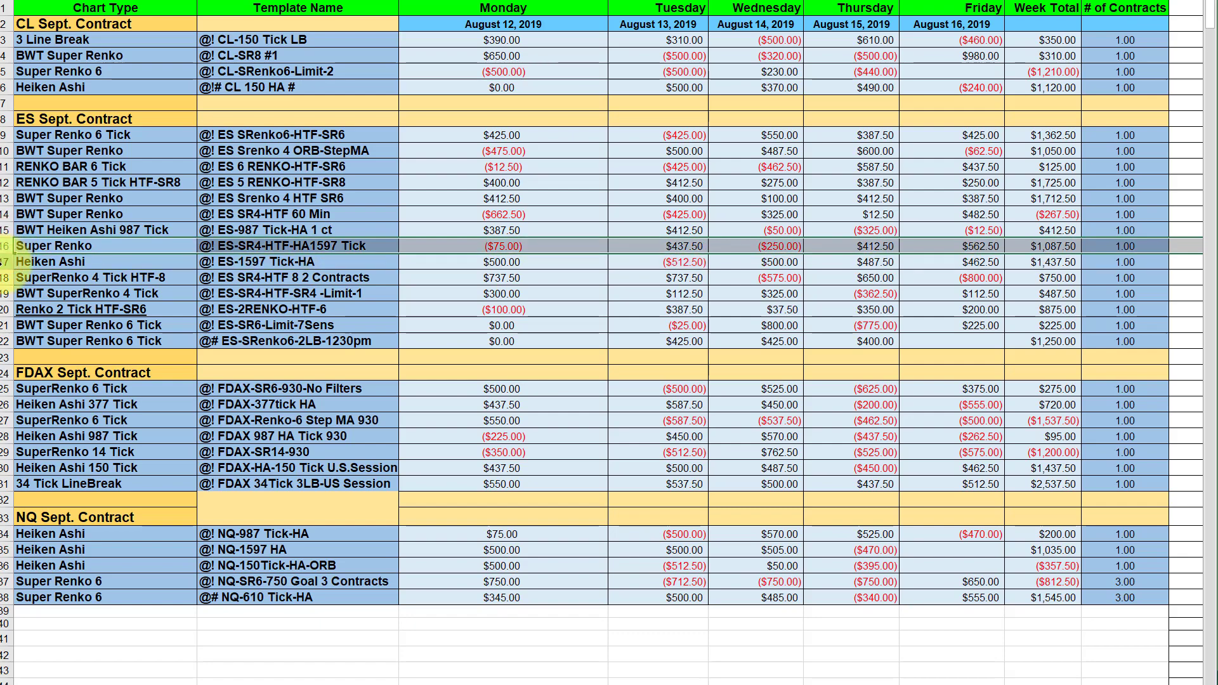
left_click(5, 263)
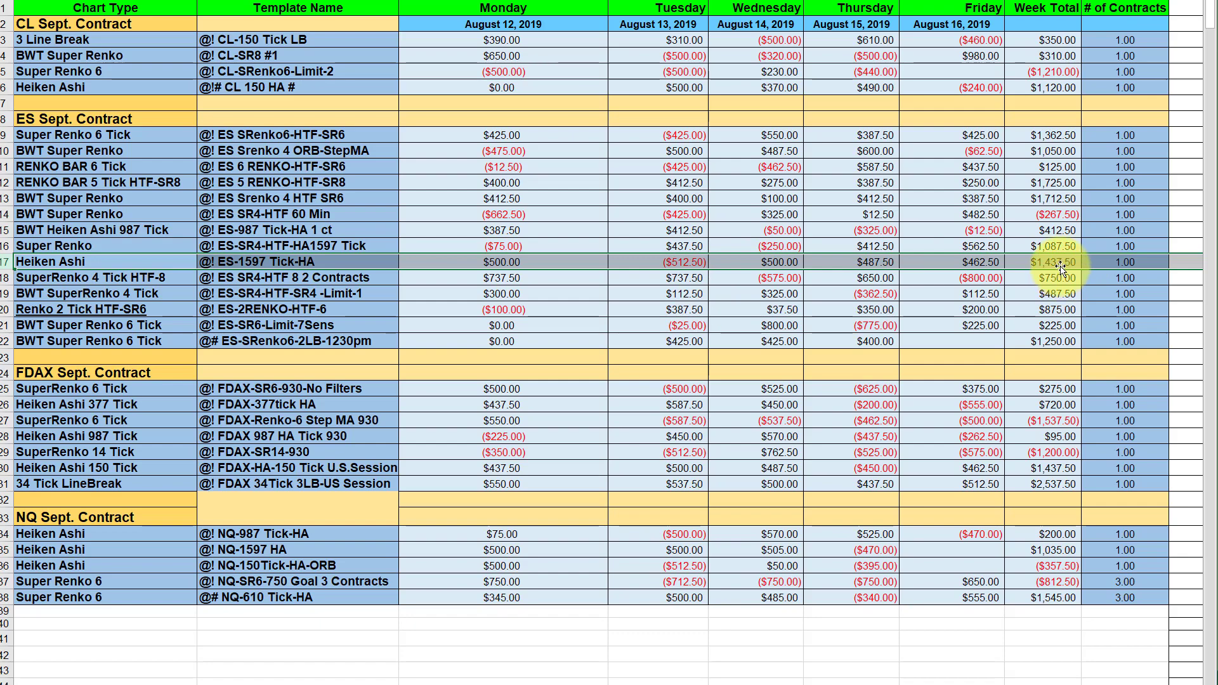
left_click(1166, 8)
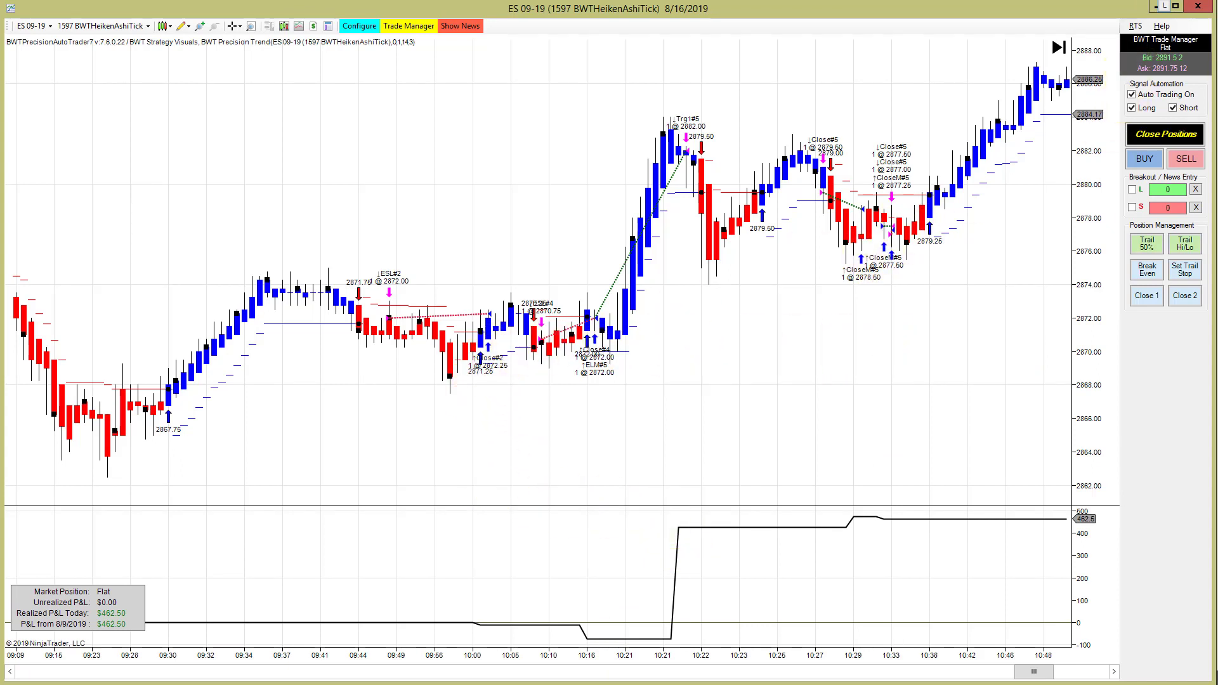
left_click(1165, 6)
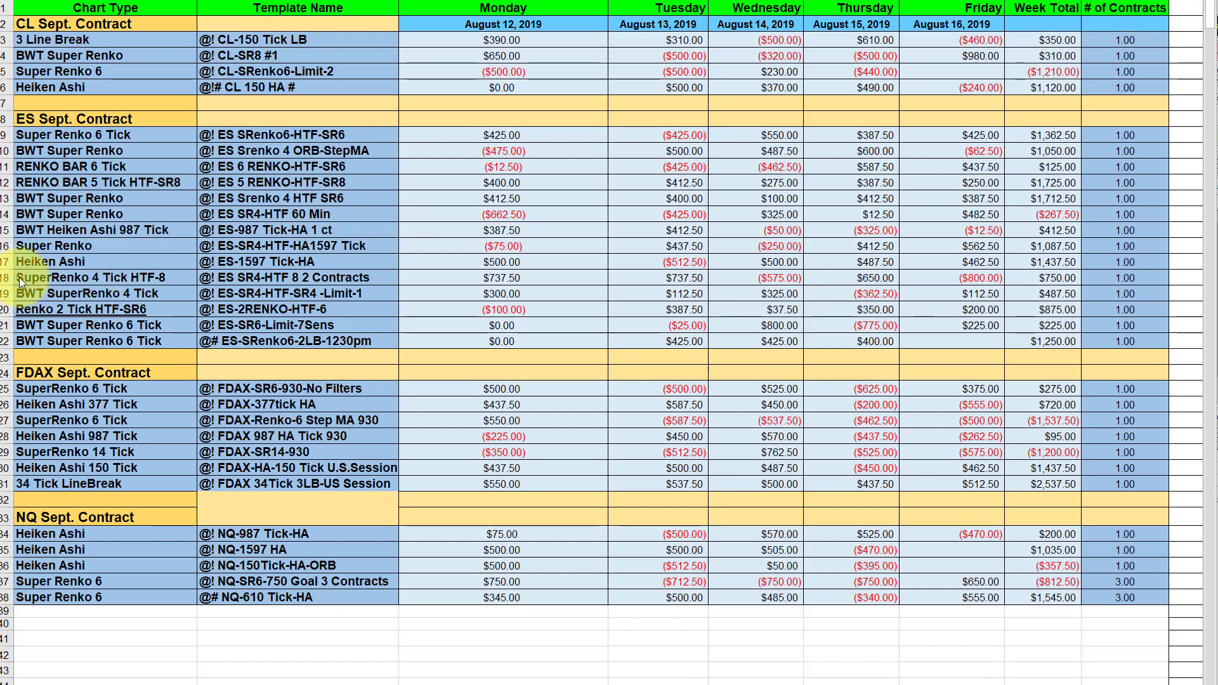
left_click(5, 246)
left_click(5, 274)
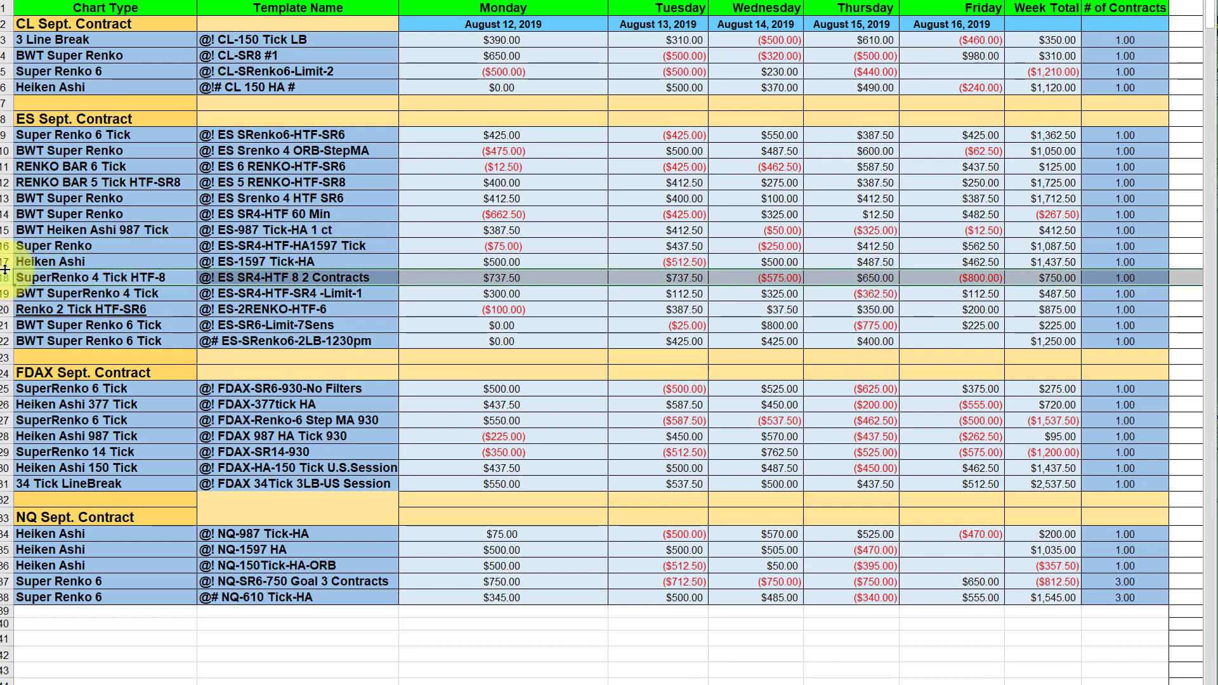
left_click(5, 261)
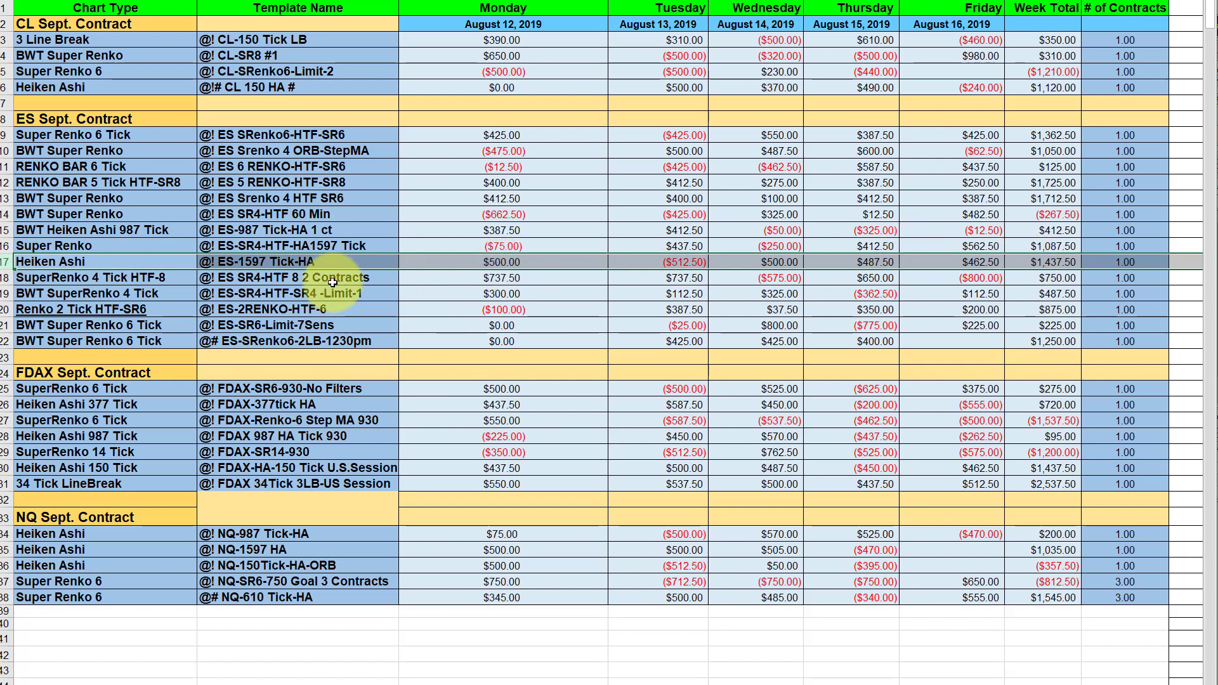
left_click(7, 246)
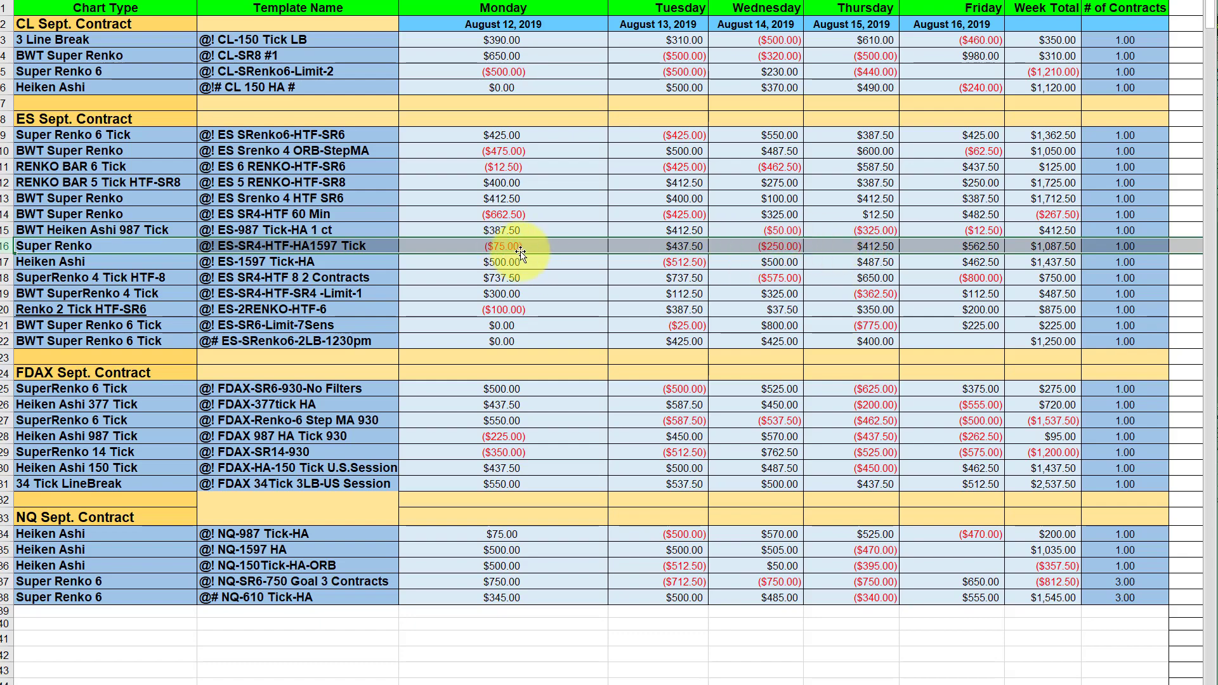
right_click(914, 260)
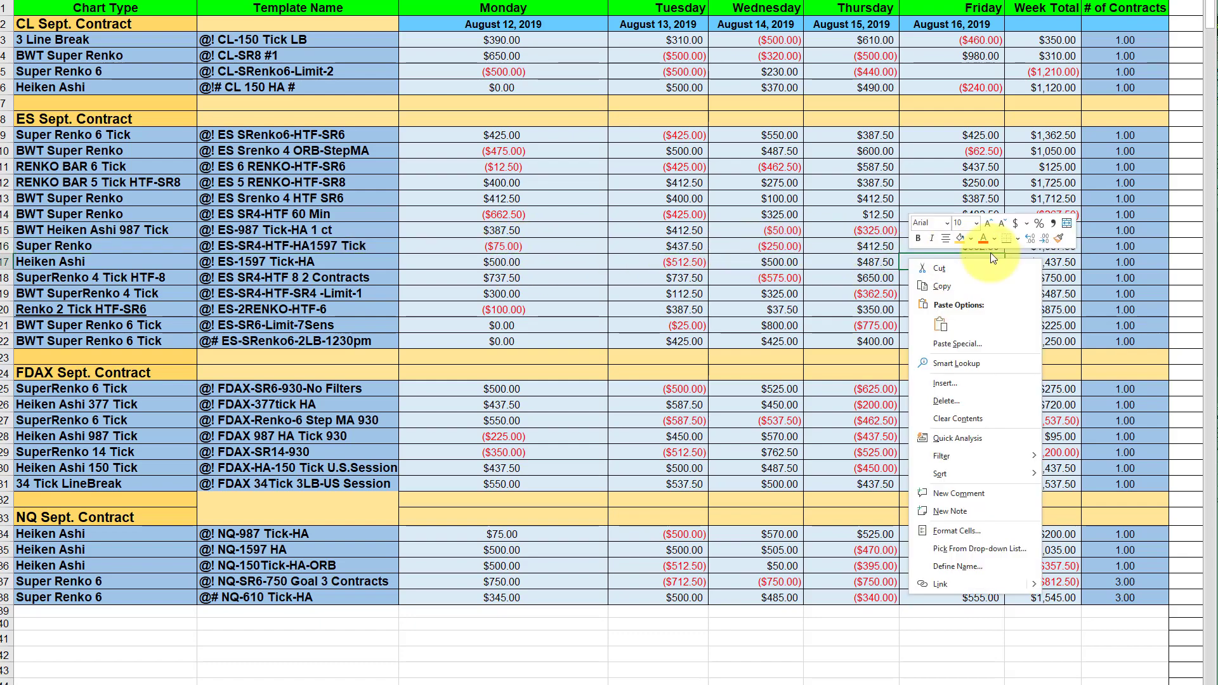
key("Escape")
left_click(1046, 246)
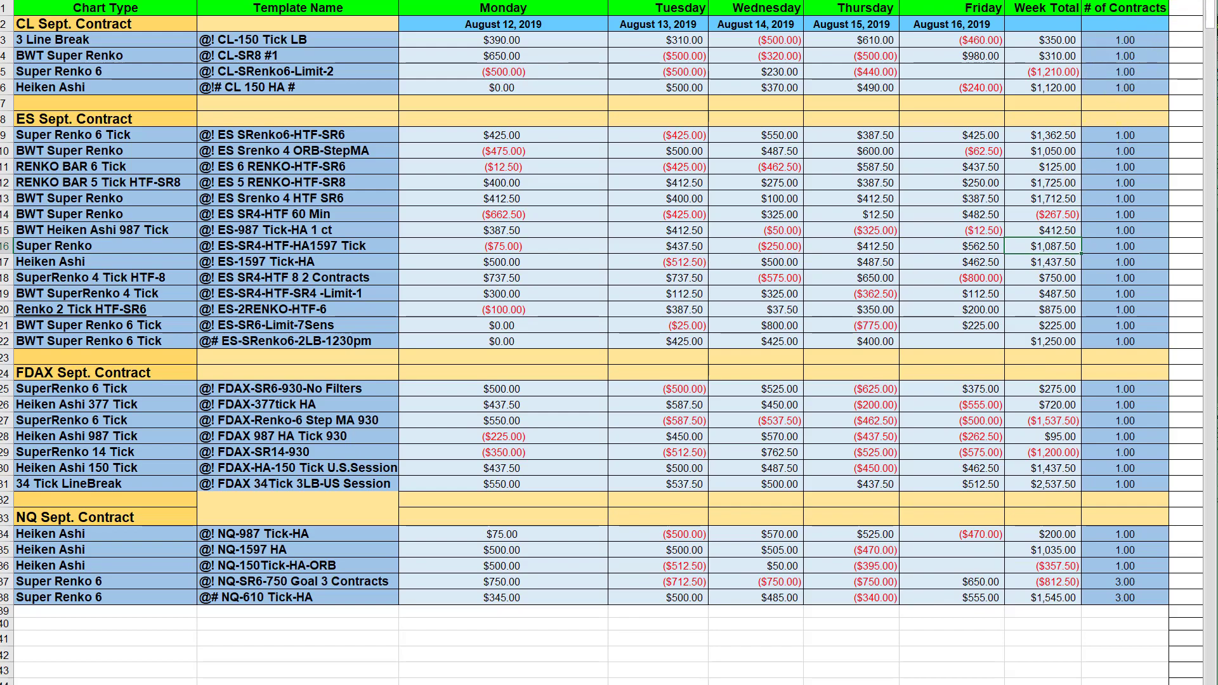
left_click(1202, 5)
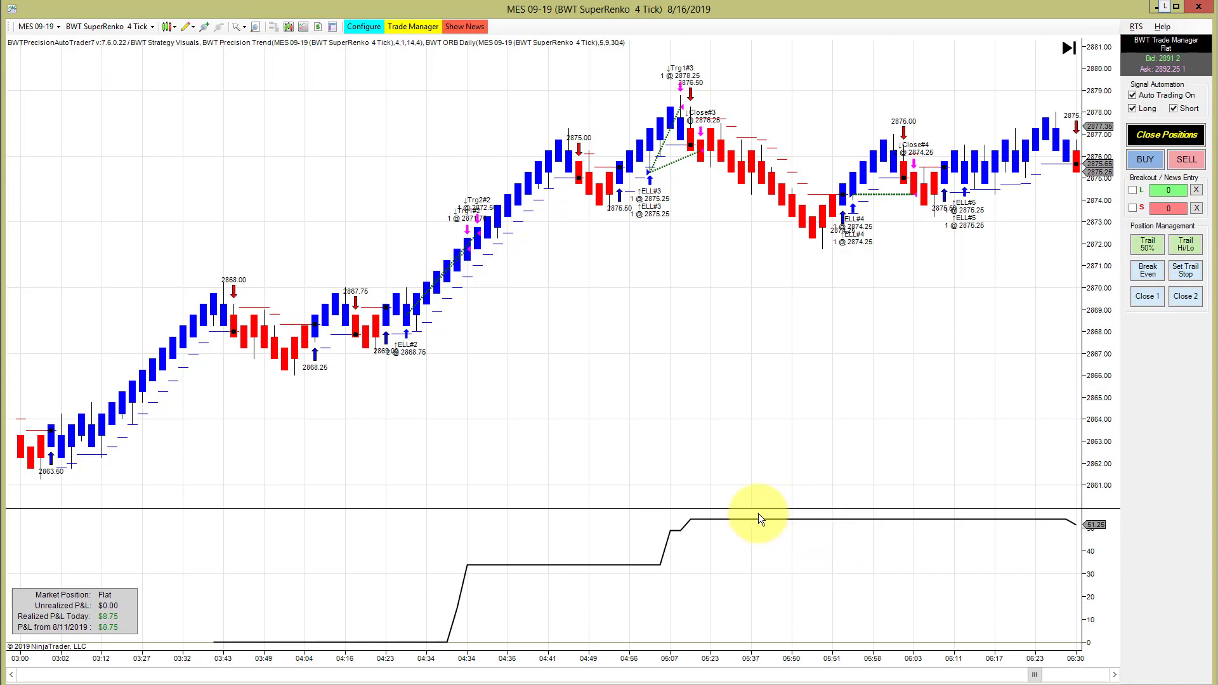
- Pan the MES chart forward to the 09:10–10:18 bars around the Daily ORB range
left_click_drag(860, 348, 443, 337)
left_click_drag(997, 397, 813, 397)
mouse_move(657, 379)
left_mouse_down()
mouse_move(587, 370)
mouse_move(462, 388)
left_mouse_up()
left_click_drag(609, 387, 383, 383)
left_click_drag(774, 444, 721, 444)
left_click_drag(584, 421, 353, 406)
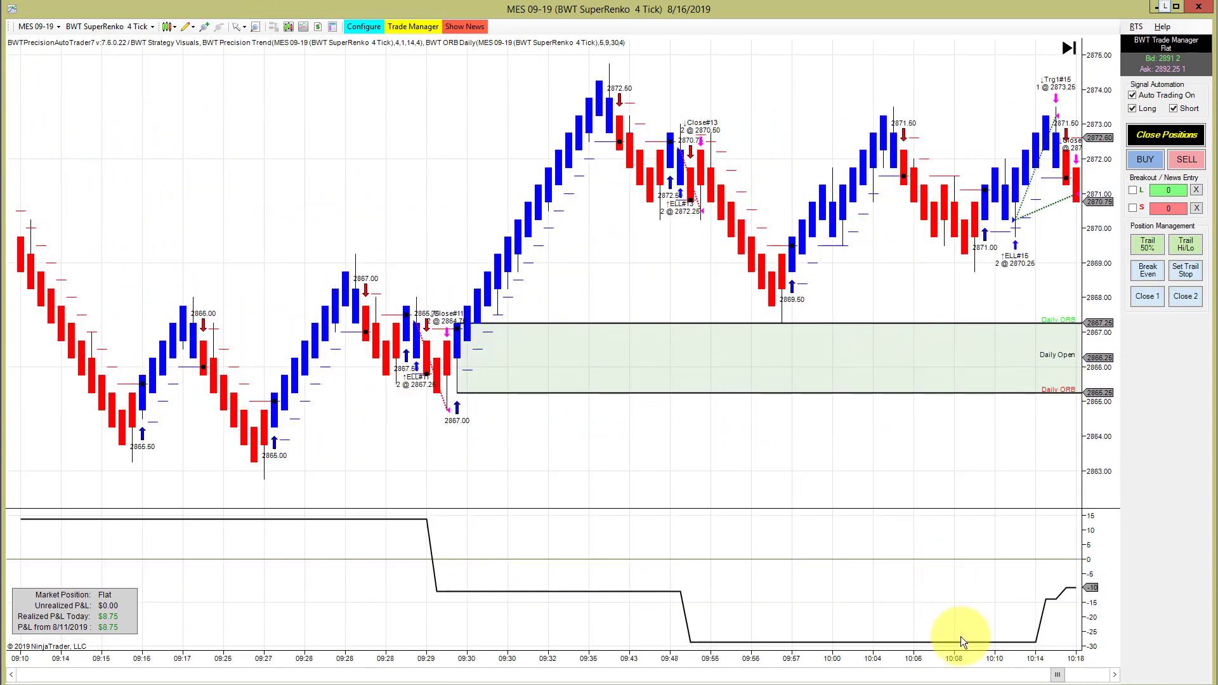
left_click_drag(922, 458, 573, 476)
scroll(541, 444, "down", 8)
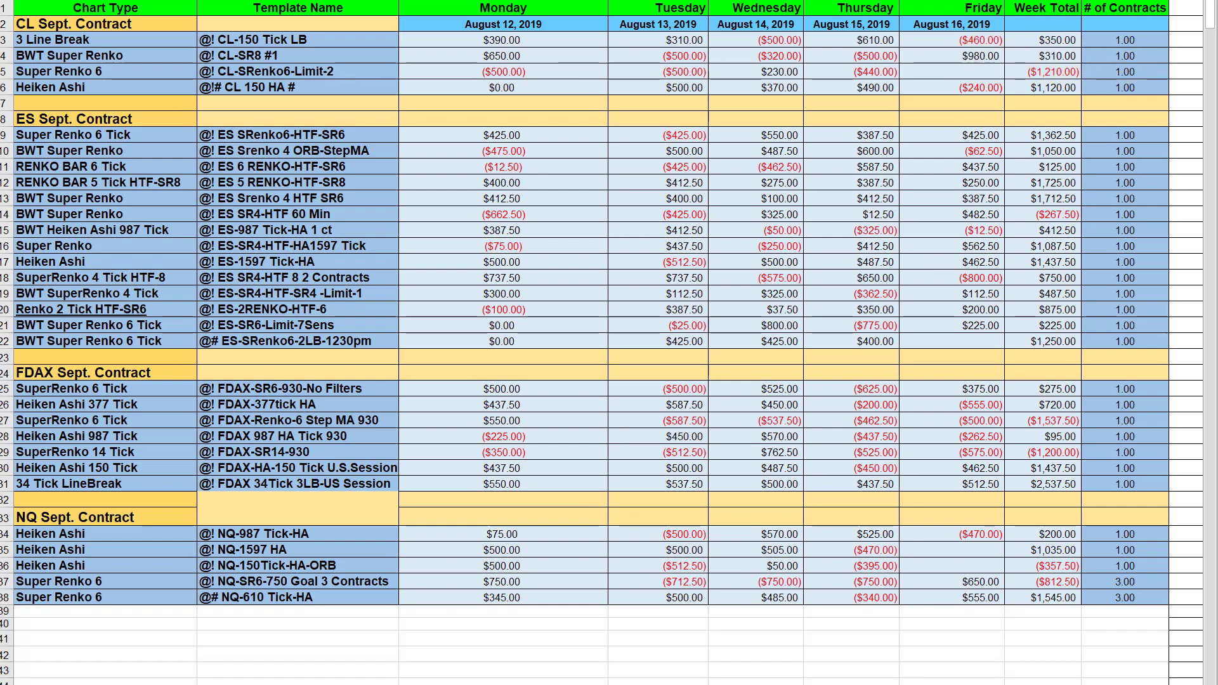
- Bring up the CL 09-19 SuperRenko 8 Tick chart
left_click(1174, 9)
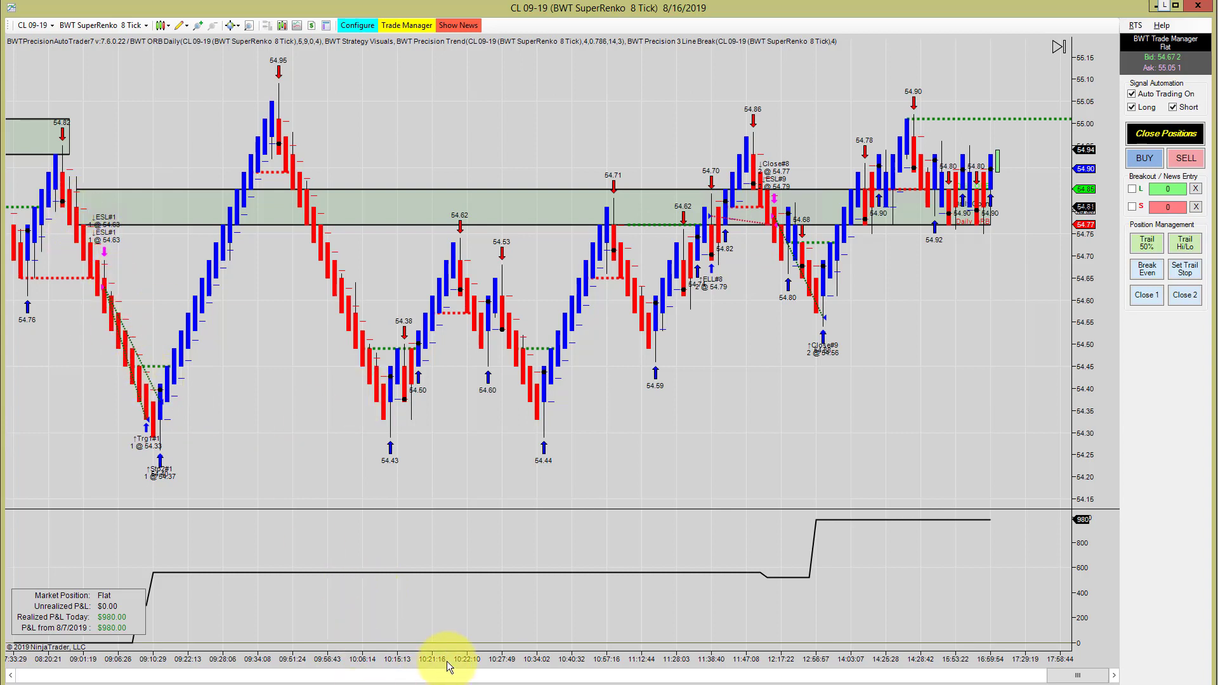
right_click(539, 571)
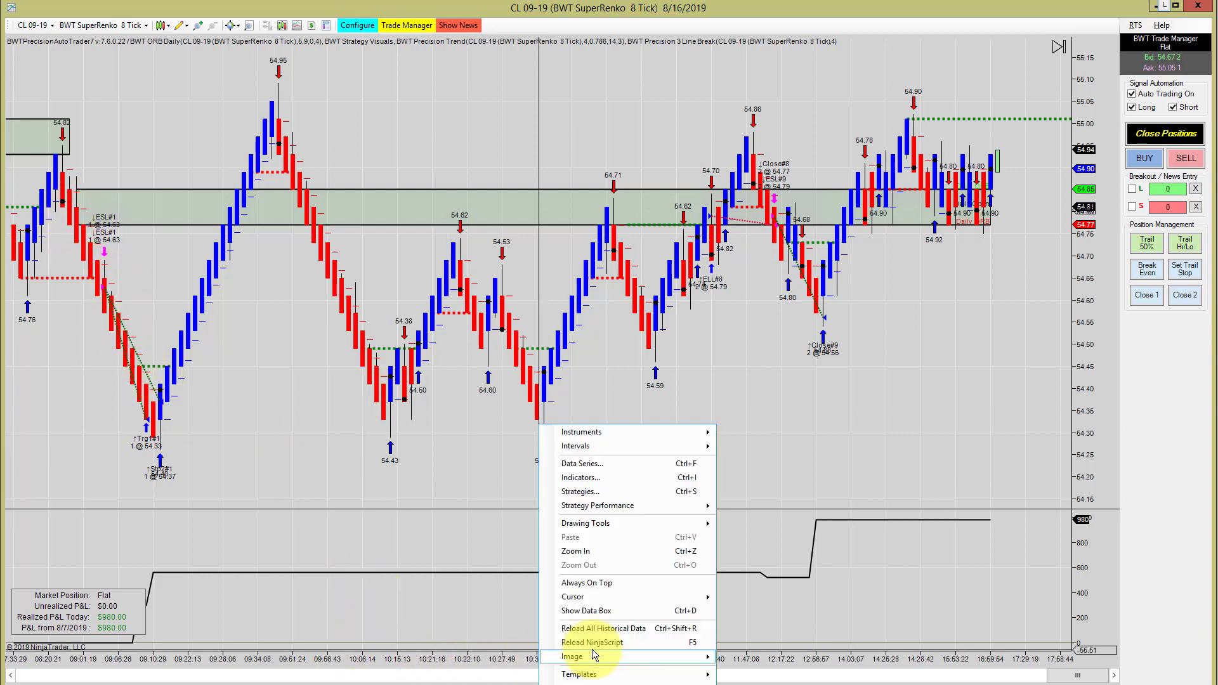
left_click(451, 662)
- Zoom in and pan back to show the early-morning CL trades from about 07:22 to 10:06
left_click_drag(725, 660, 312, 536)
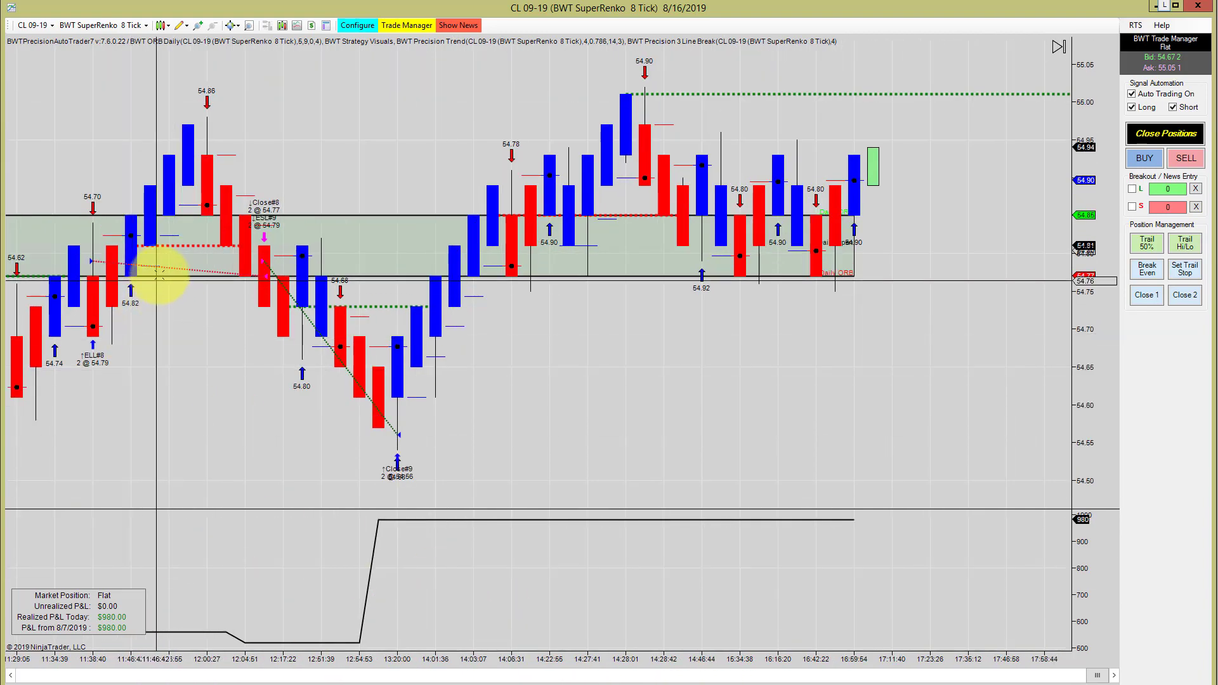
left_click_drag(122, 416, 741, 449)
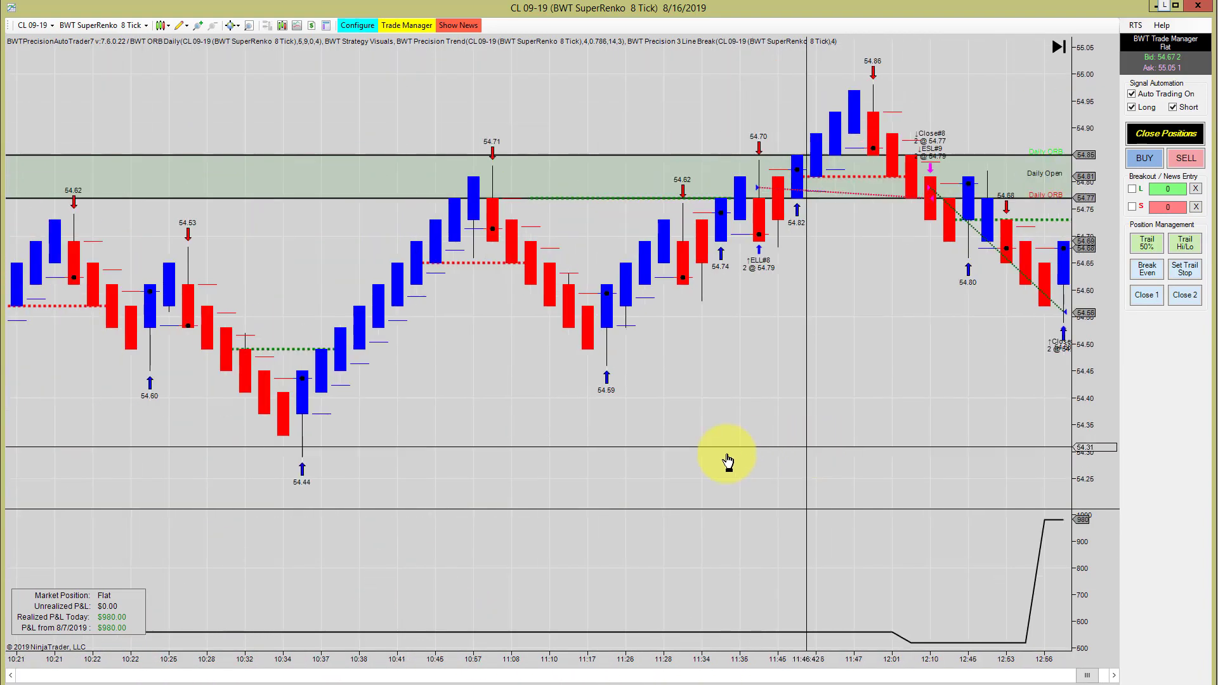
left_click_drag(108, 408, 756, 454)
left_click_drag(449, 433, 661, 435)
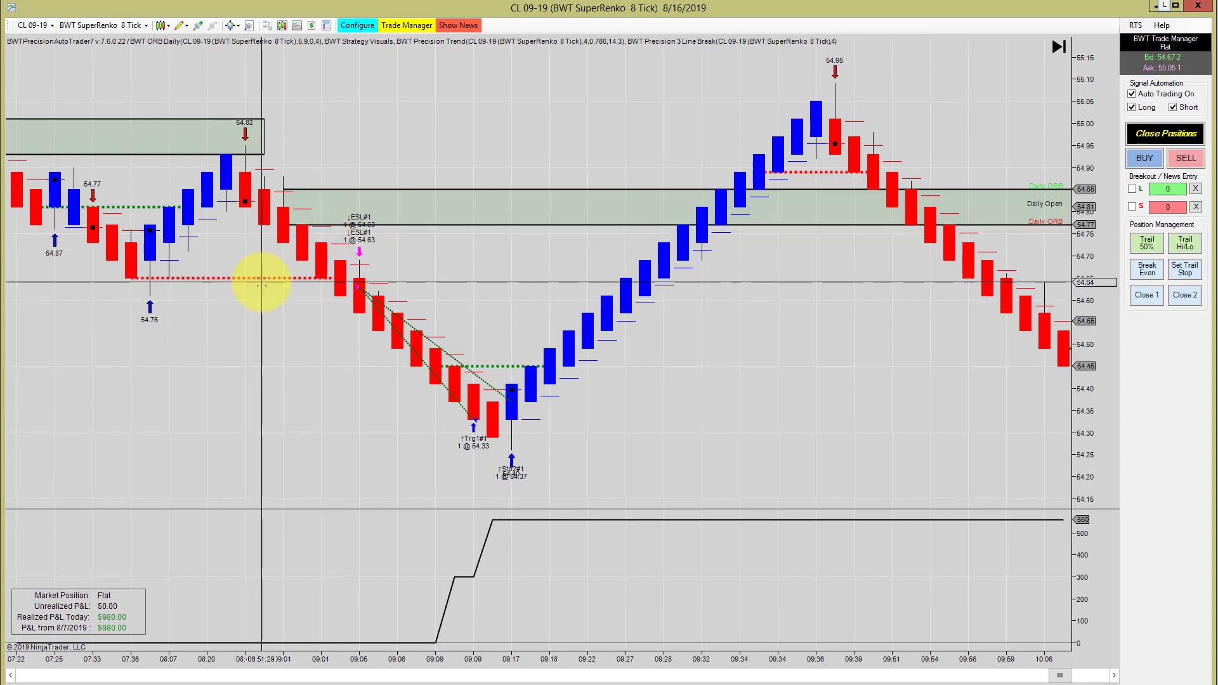
right_click(273, 237)
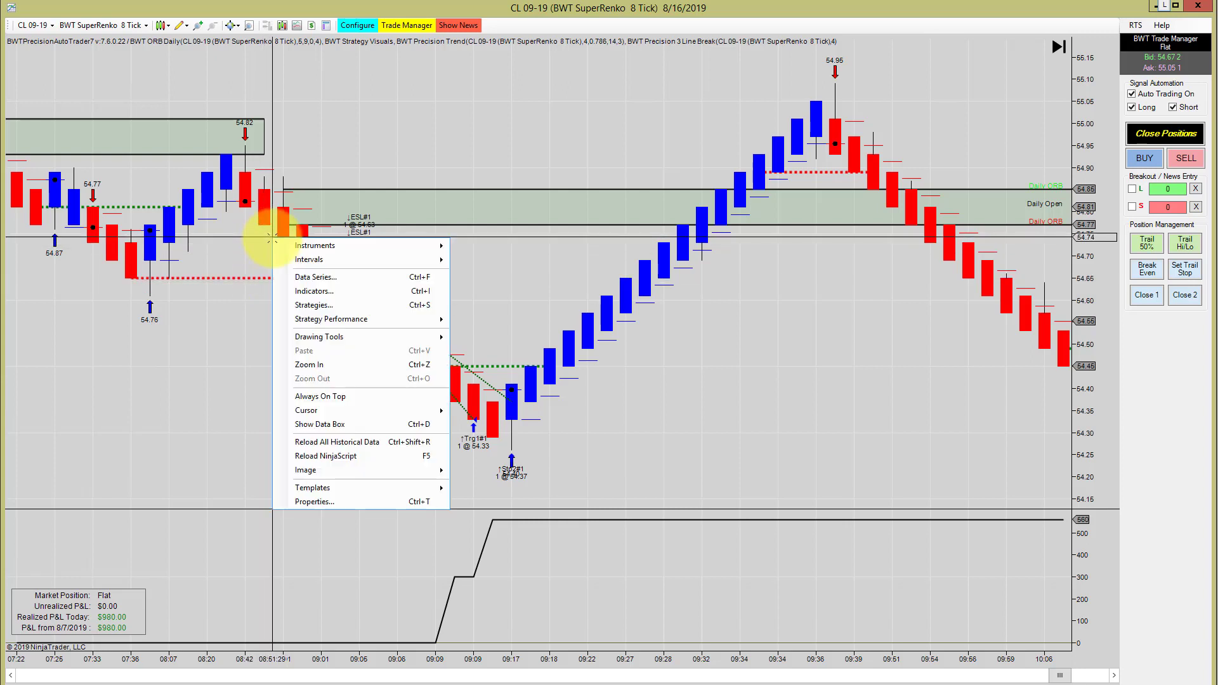
key("Escape")
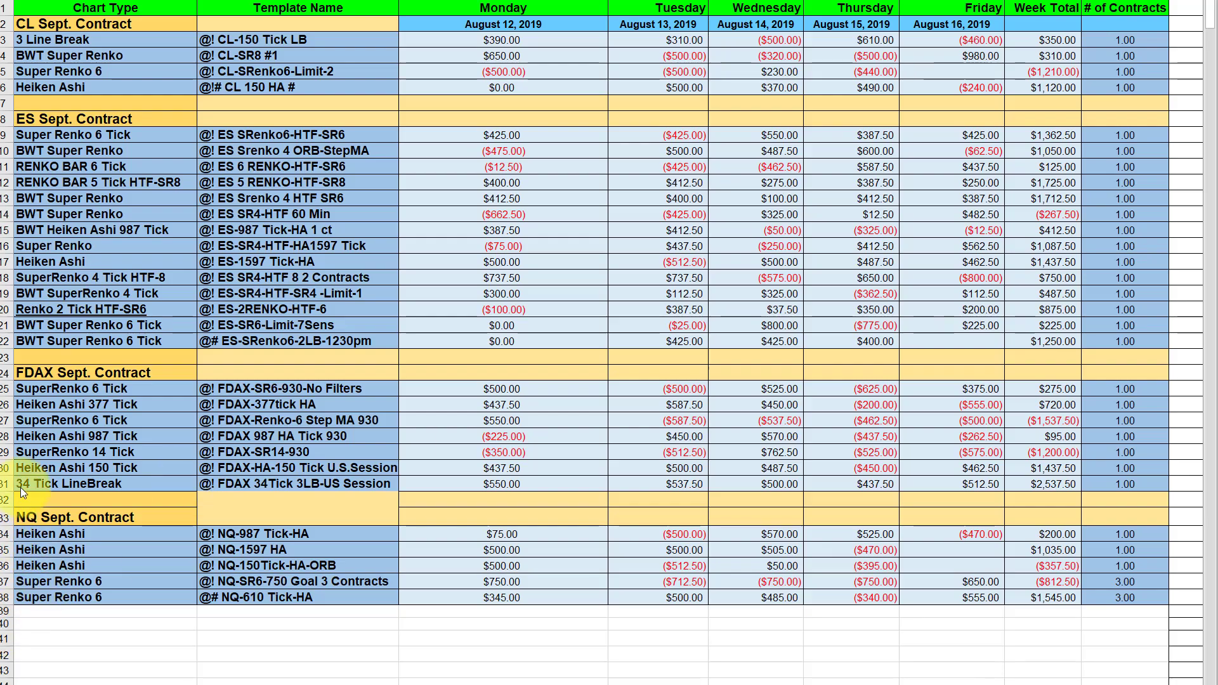
- Review the FDAX week totals, including the Heiken Ashi 150 Tick row
left_click(4, 467)
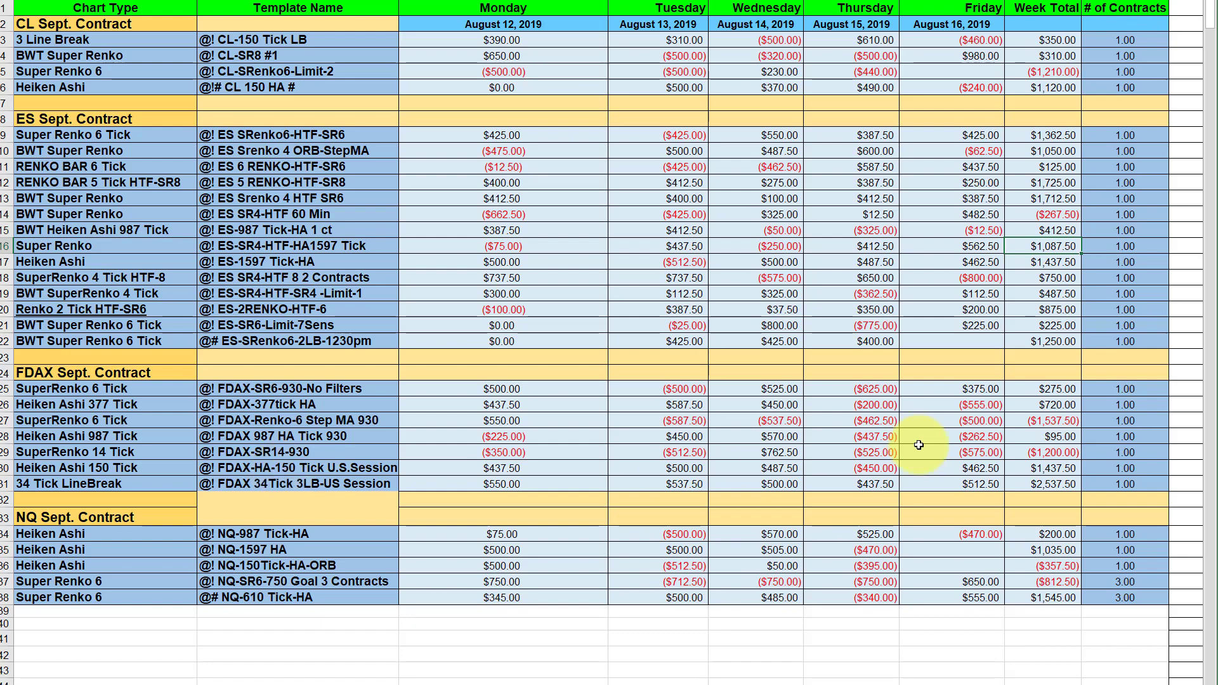
right_click(1065, 472)
key("Escape")
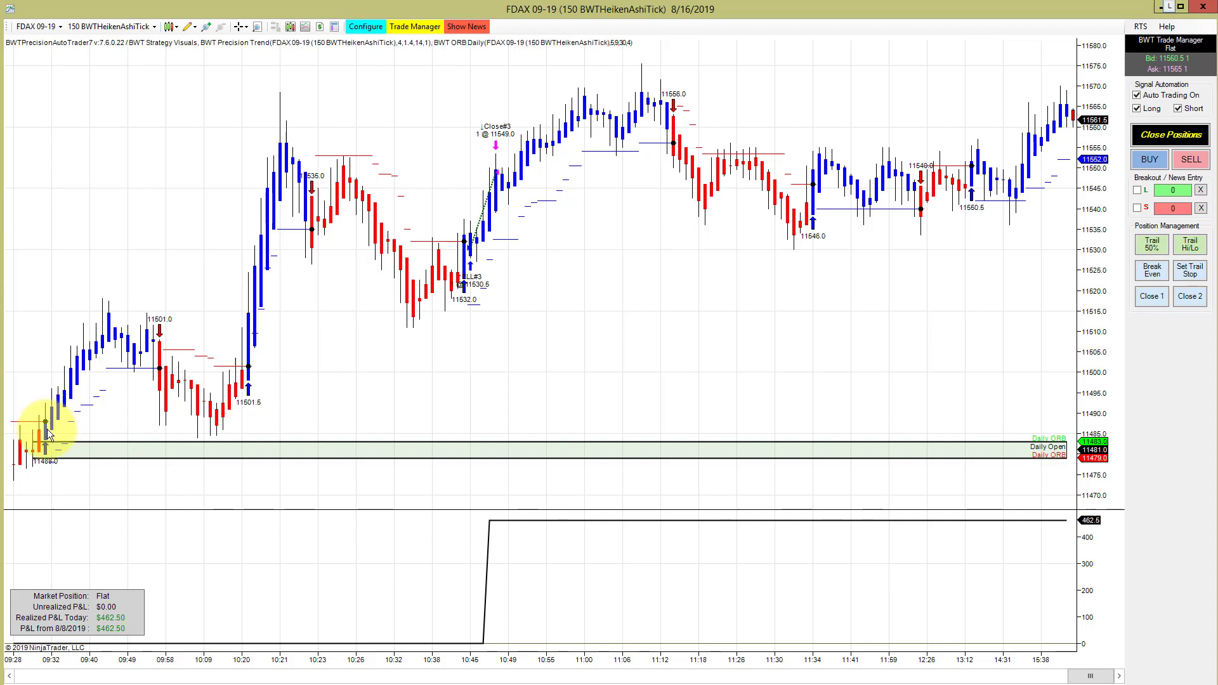
- Inspect the FDAX strategy's Trade Management settings and cancel without changing anything
right_click(494, 203)
left_click(447, 232)
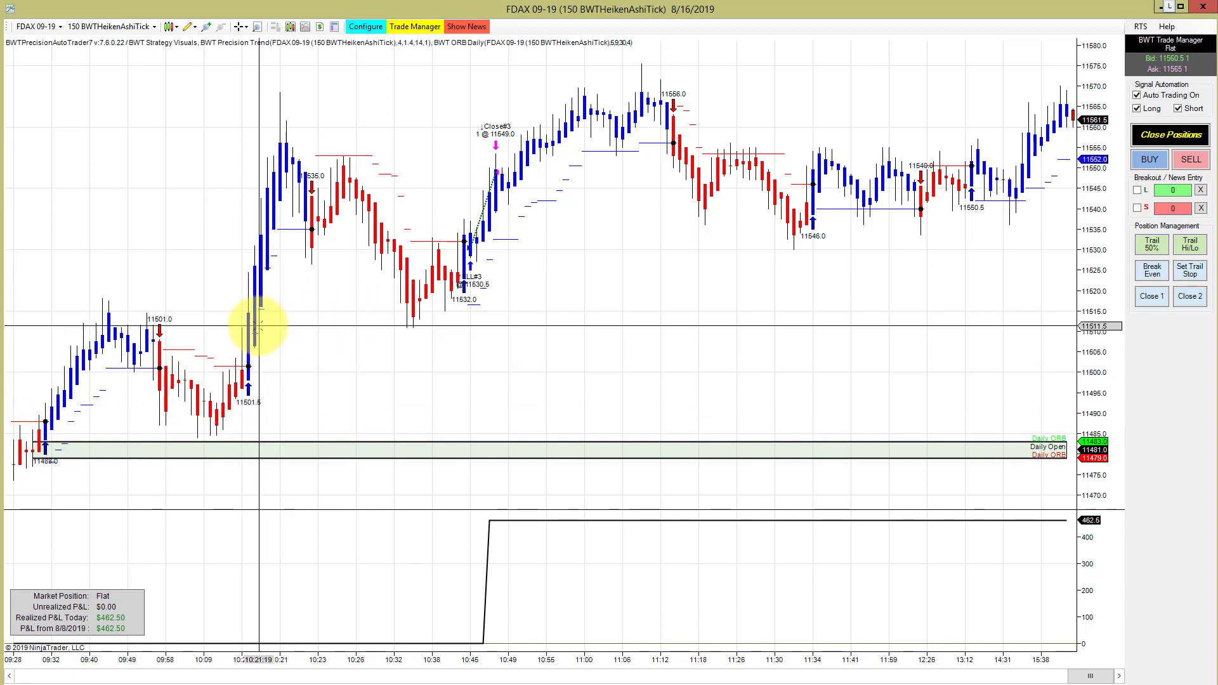
left_click(357, 25)
left_click(189, 43)
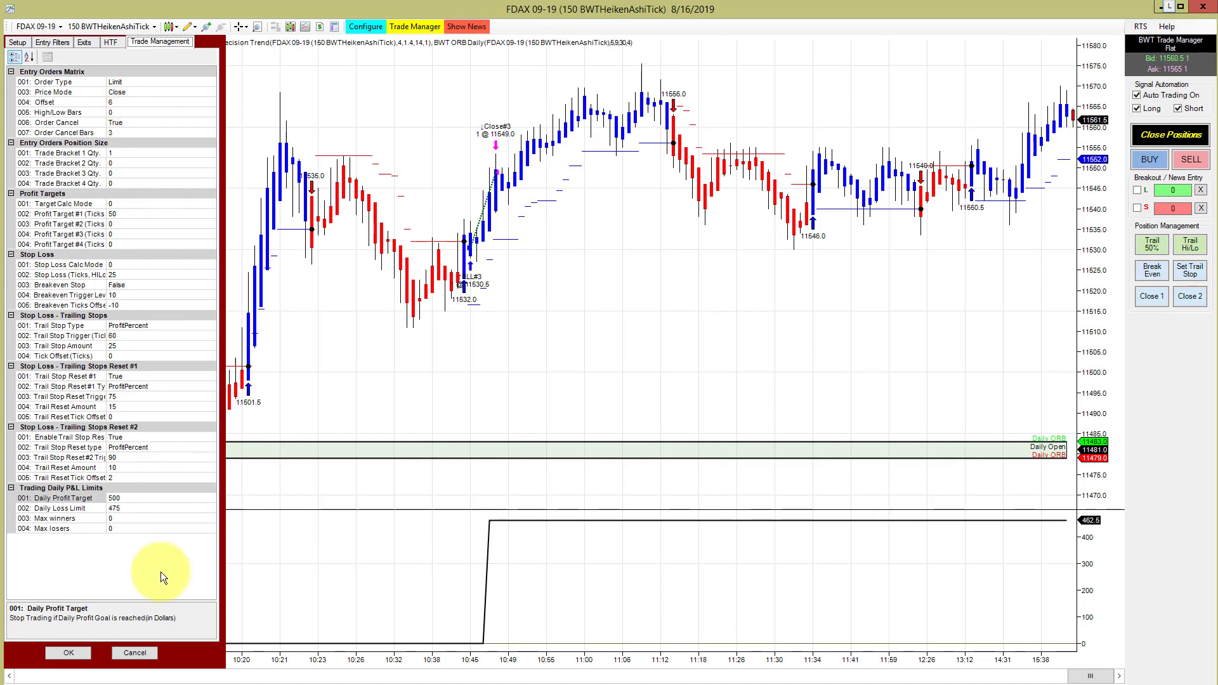
left_click(135, 652)
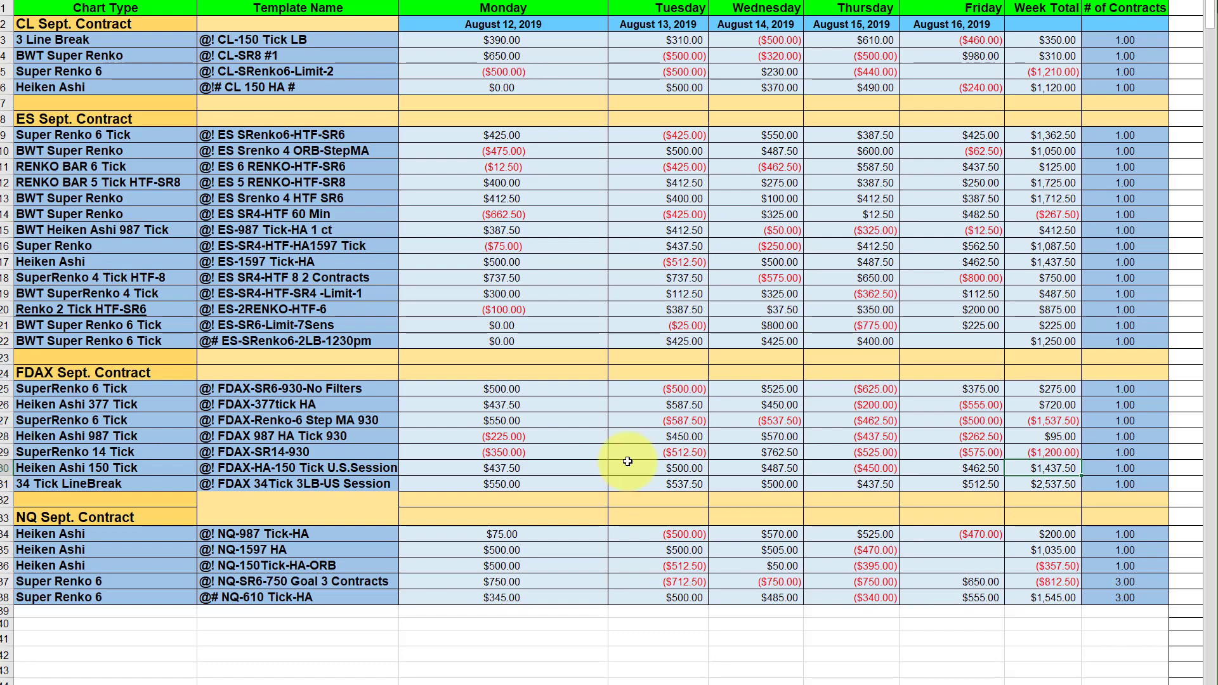
- Read the ES 5 RENKO-HTF-SR8 template's week total of $1,725.00
left_click(1050, 455)
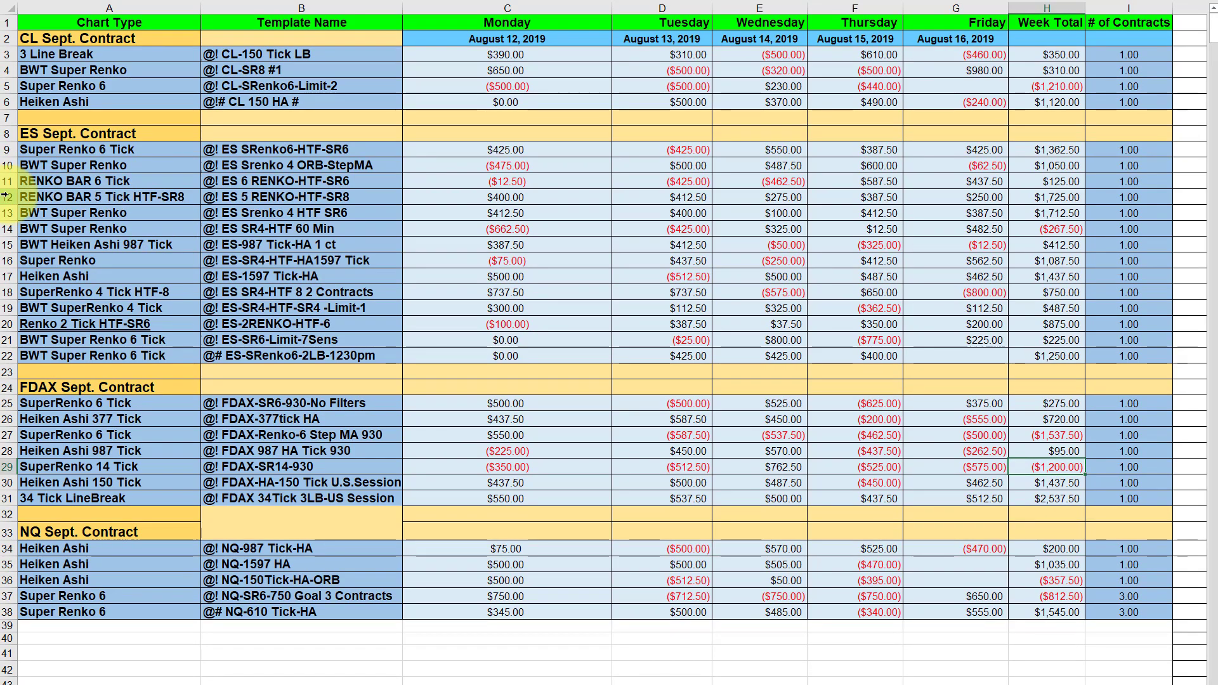
left_click(285, 198)
left_click(1063, 201)
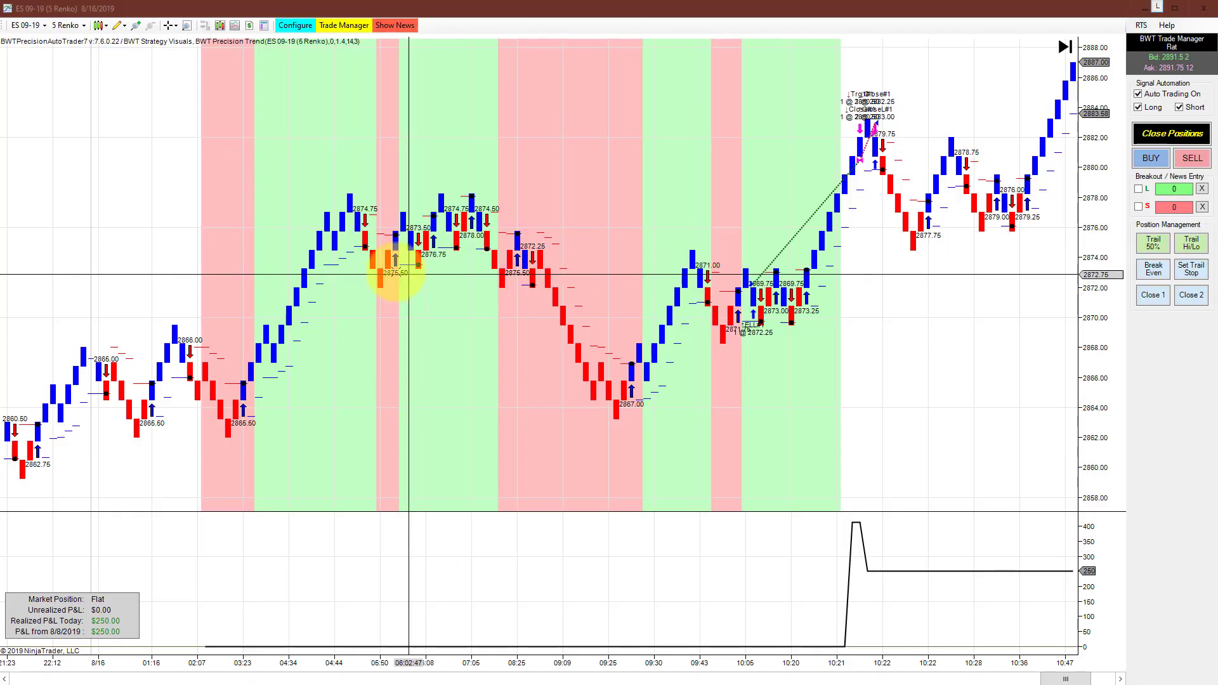
- View the ES Renko strategy's HTF settings, then cancel them unchanged
left_click(301, 25)
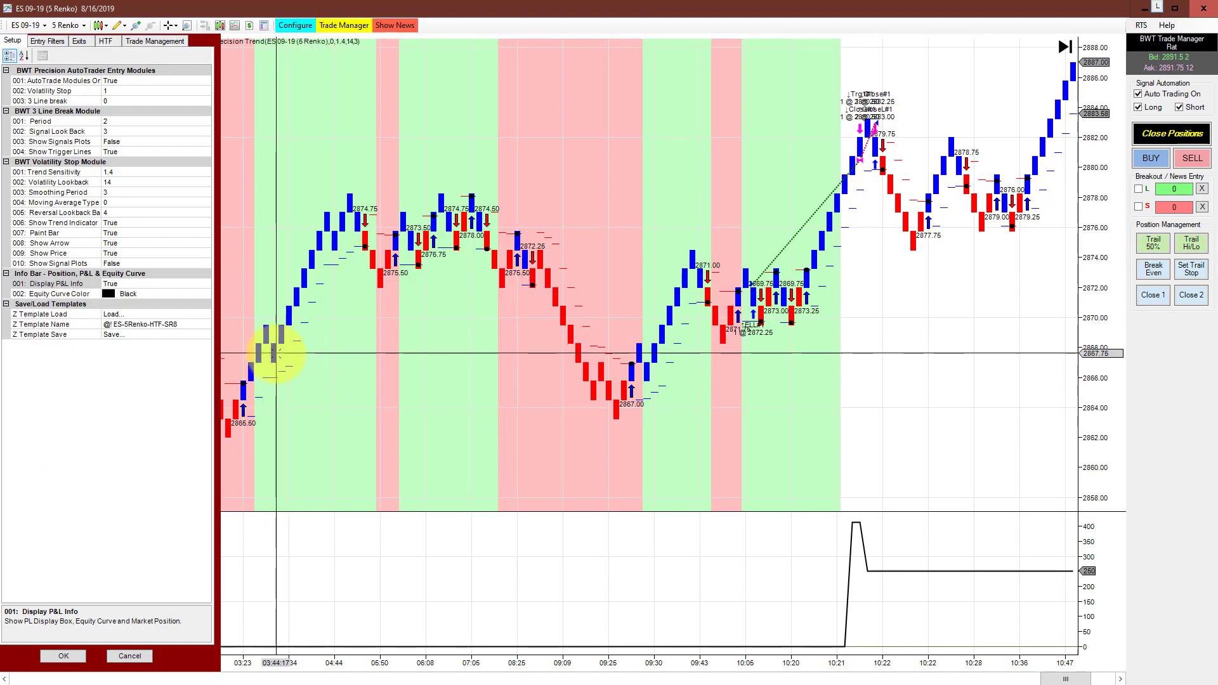
left_click(105, 41)
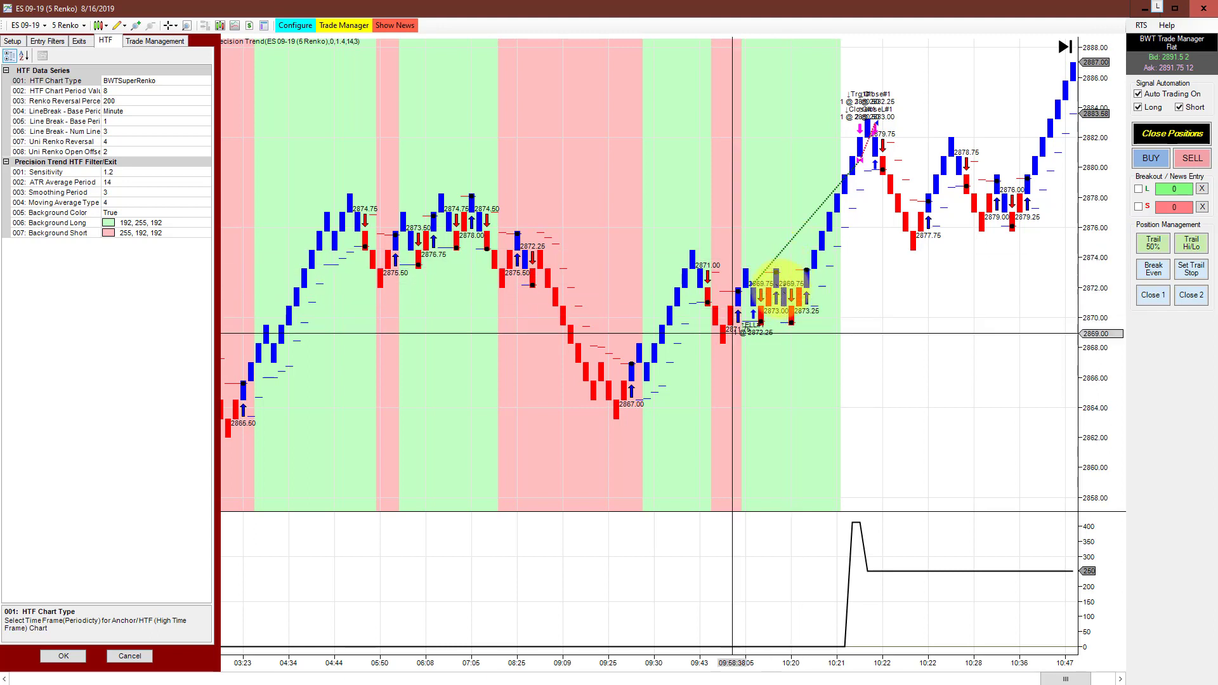
left_click(130, 656)
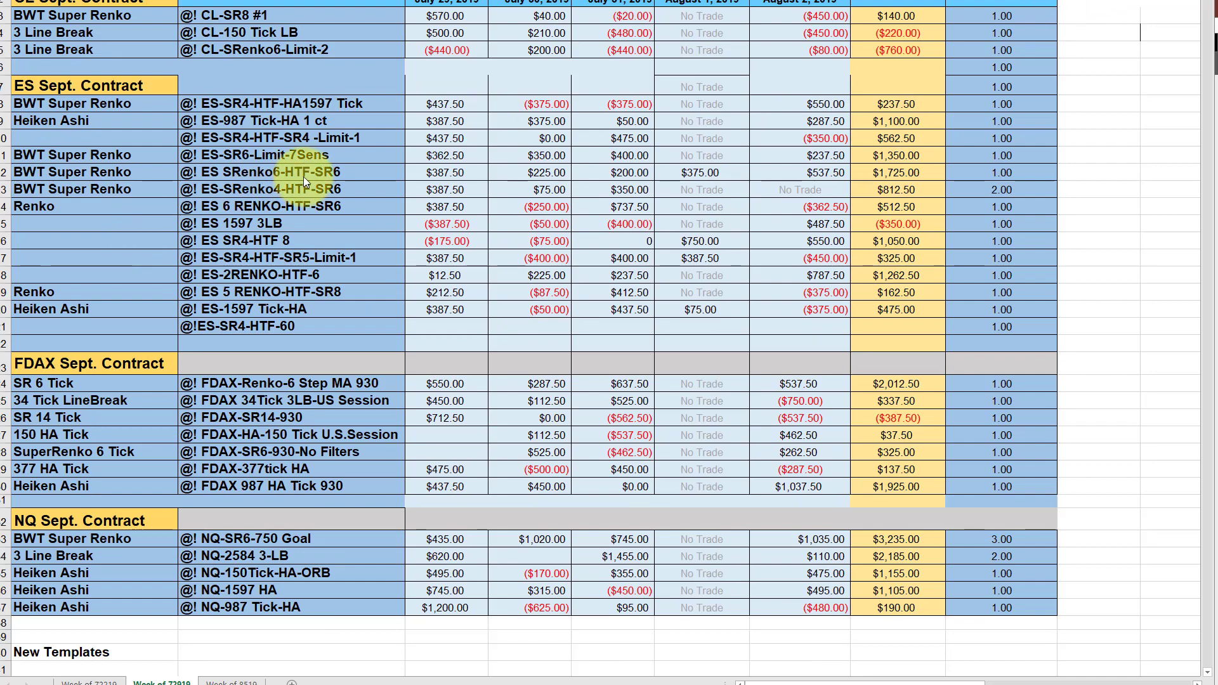
left_click(3, 172)
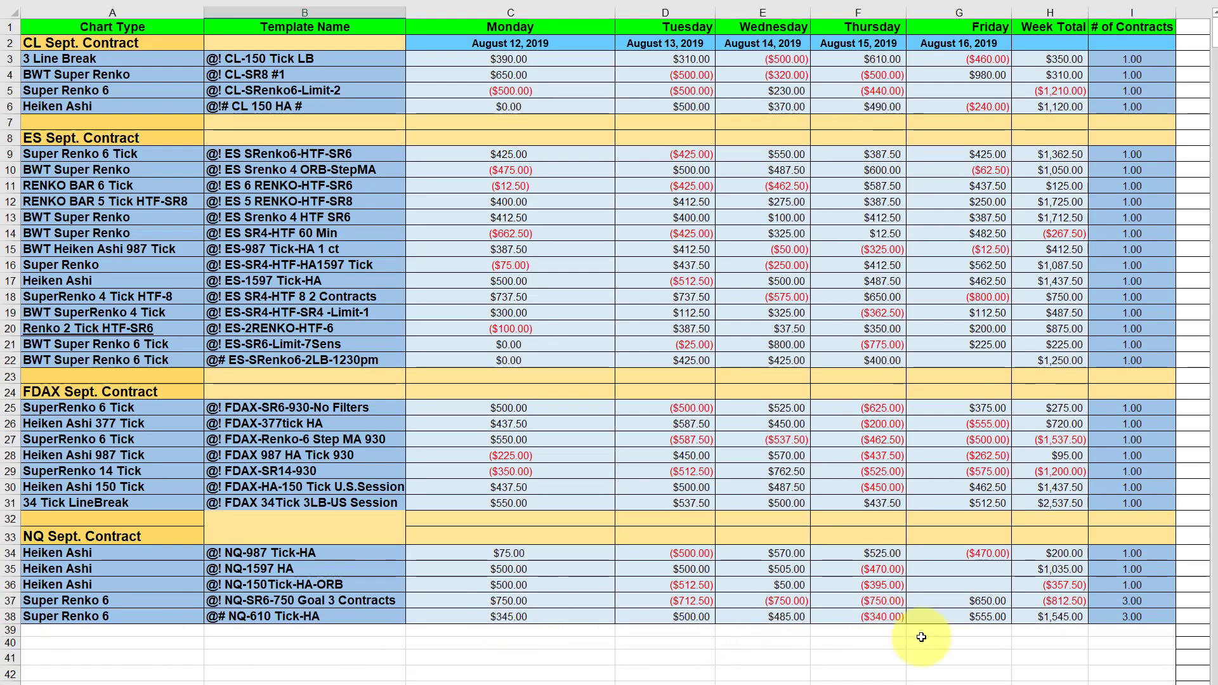
left_click(1063, 621)
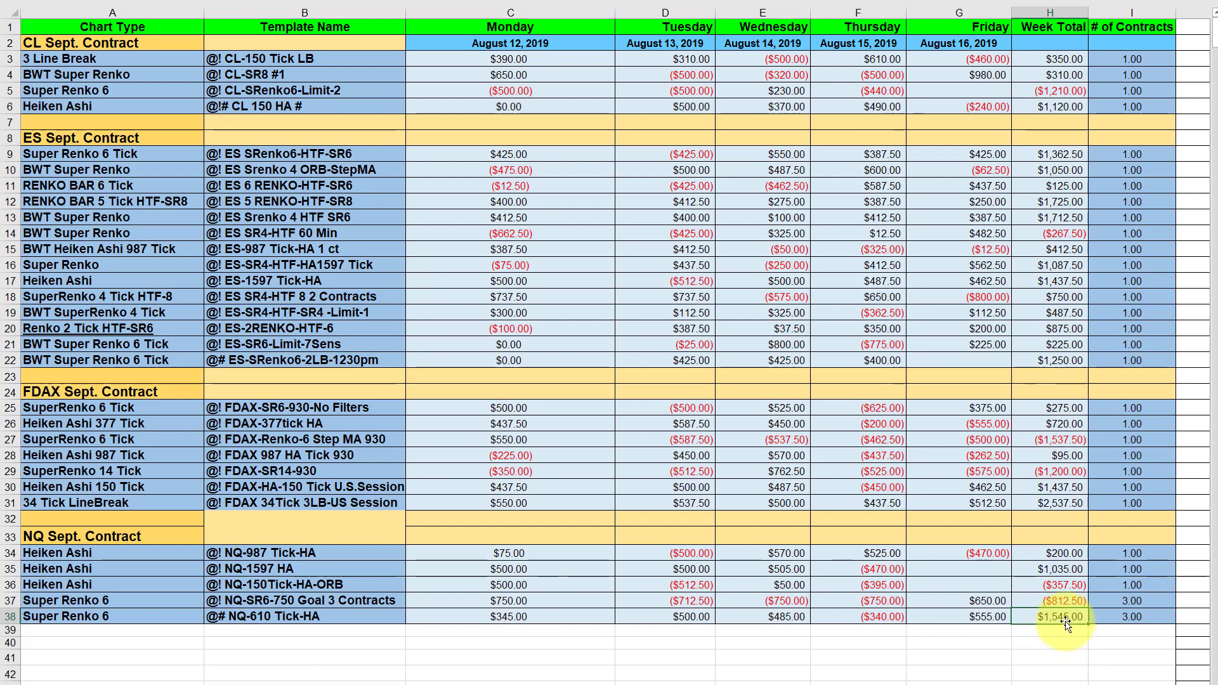
left_click(13, 569)
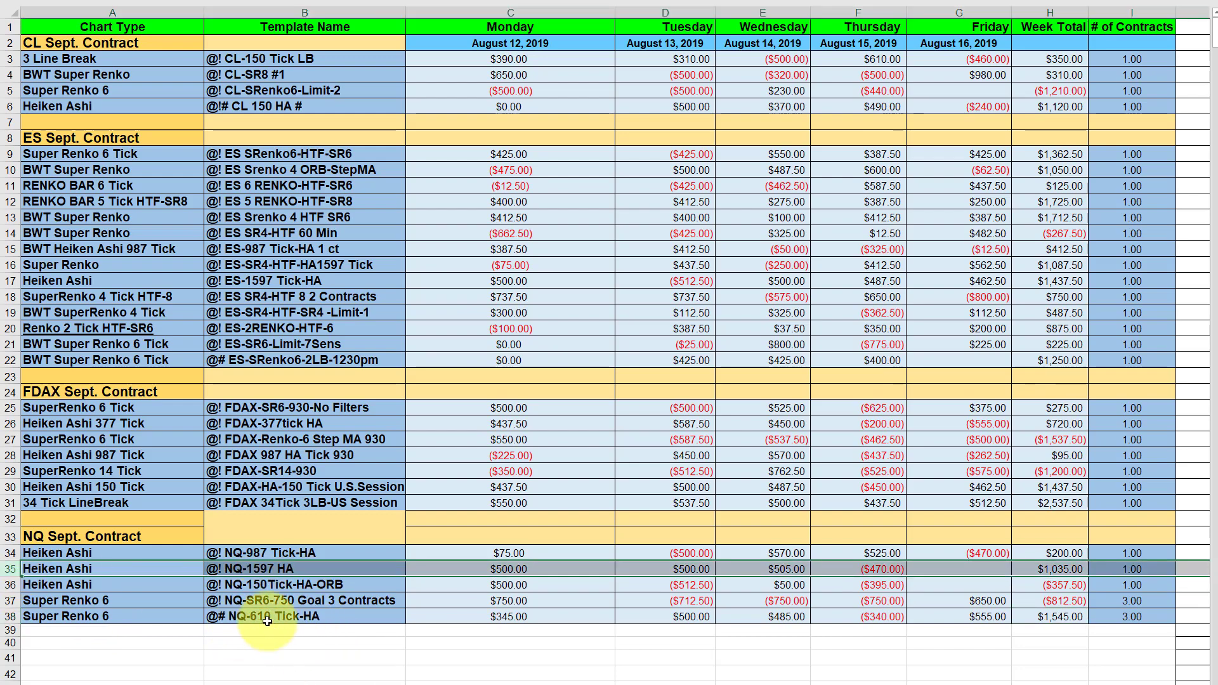
left_click(283, 550)
left_click(1071, 551)
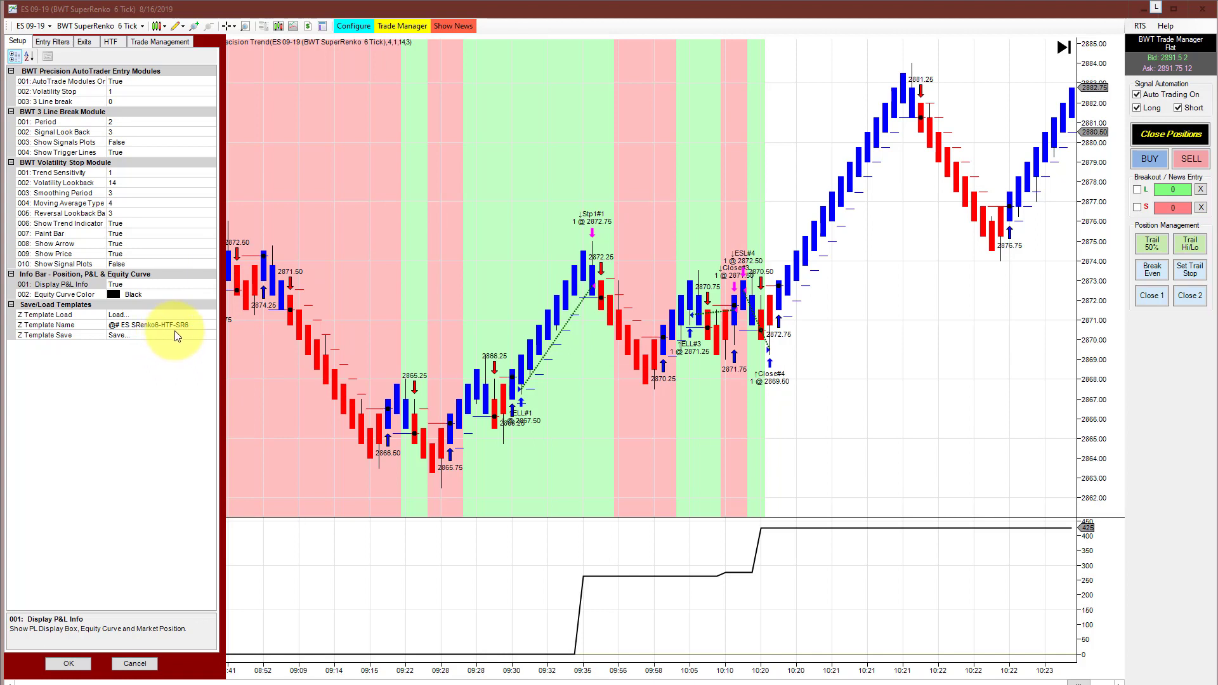
- Cancel the ES Super Renko 6 Tick strategy properties without changes
left_click(129, 663)
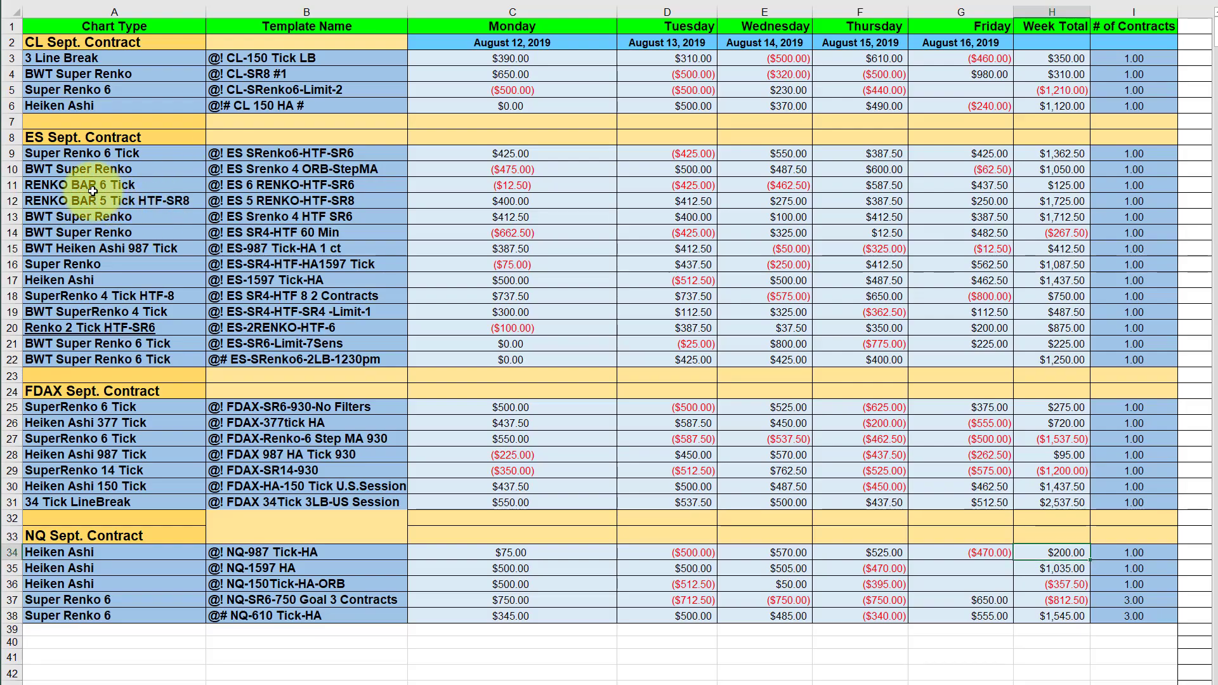
- Compare the ES 6 RENKO-HTF-SR6 row 11 against the Super Renko 6 Tick row 9
left_click(307, 189)
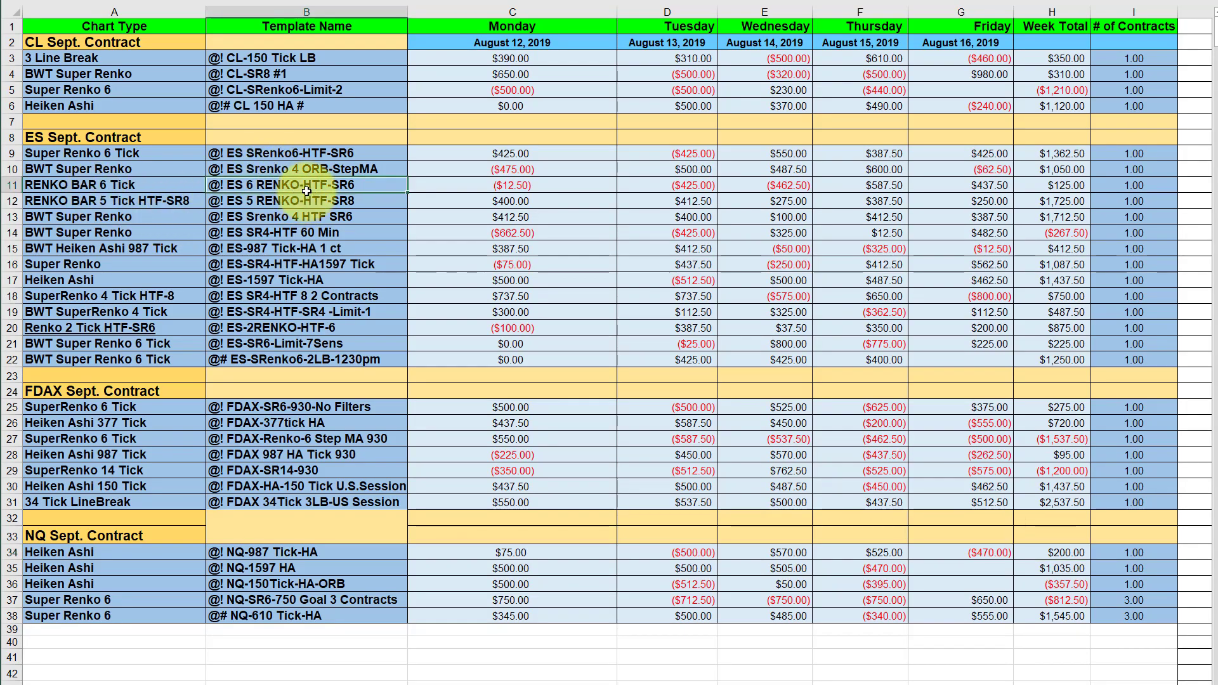
left_click(13, 185)
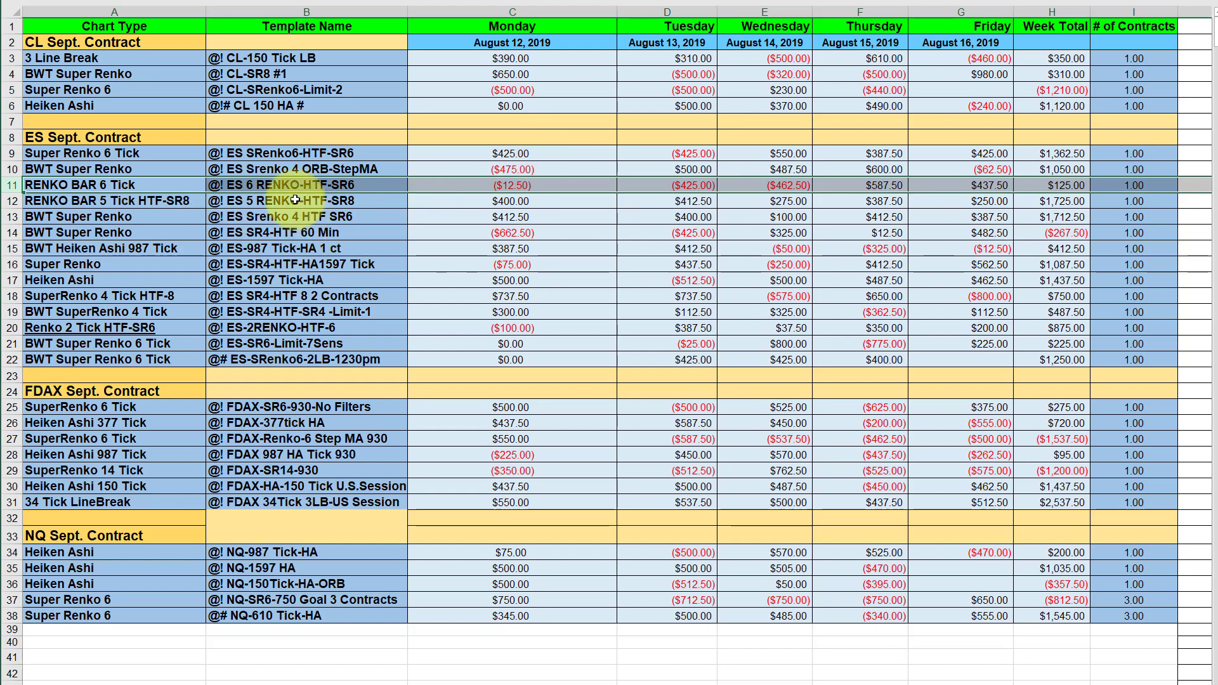
left_click(19, 155)
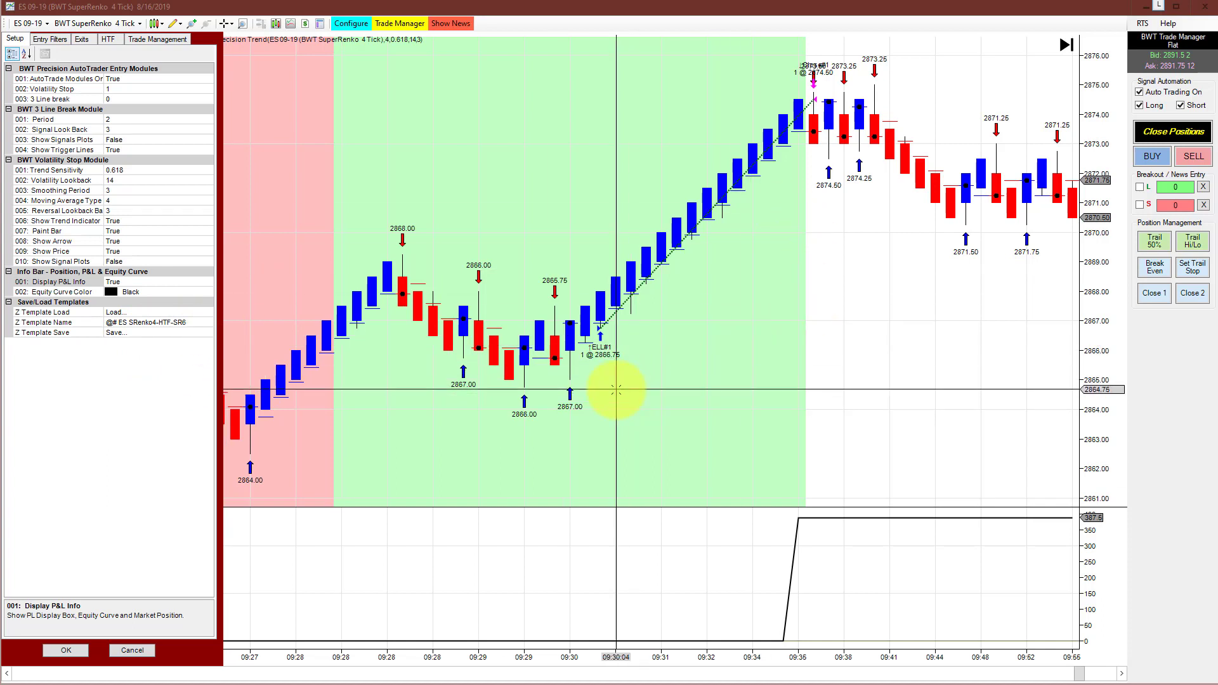
- Pan and rescale the ES SuperRenko 4 Tick chart to review earlier trades, then minimize it
left_click_drag(413, 467, 543, 457)
left_click_drag(911, 653, 868, 656)
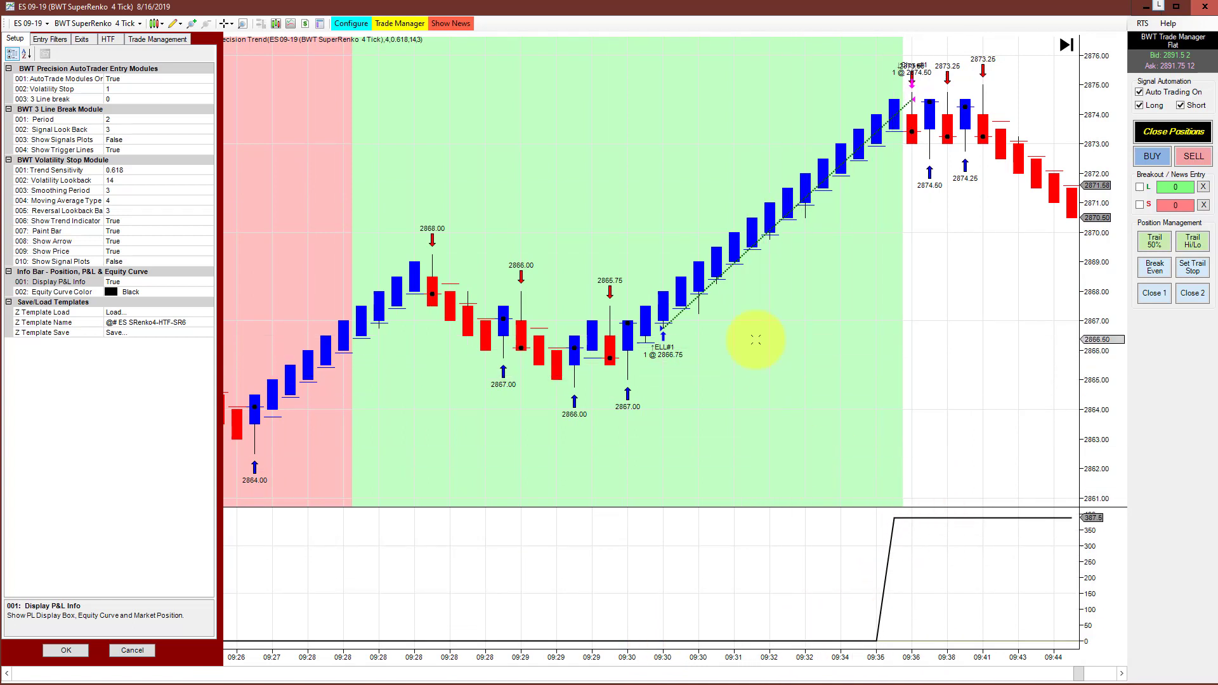
left_click(767, 633)
left_click(694, 558)
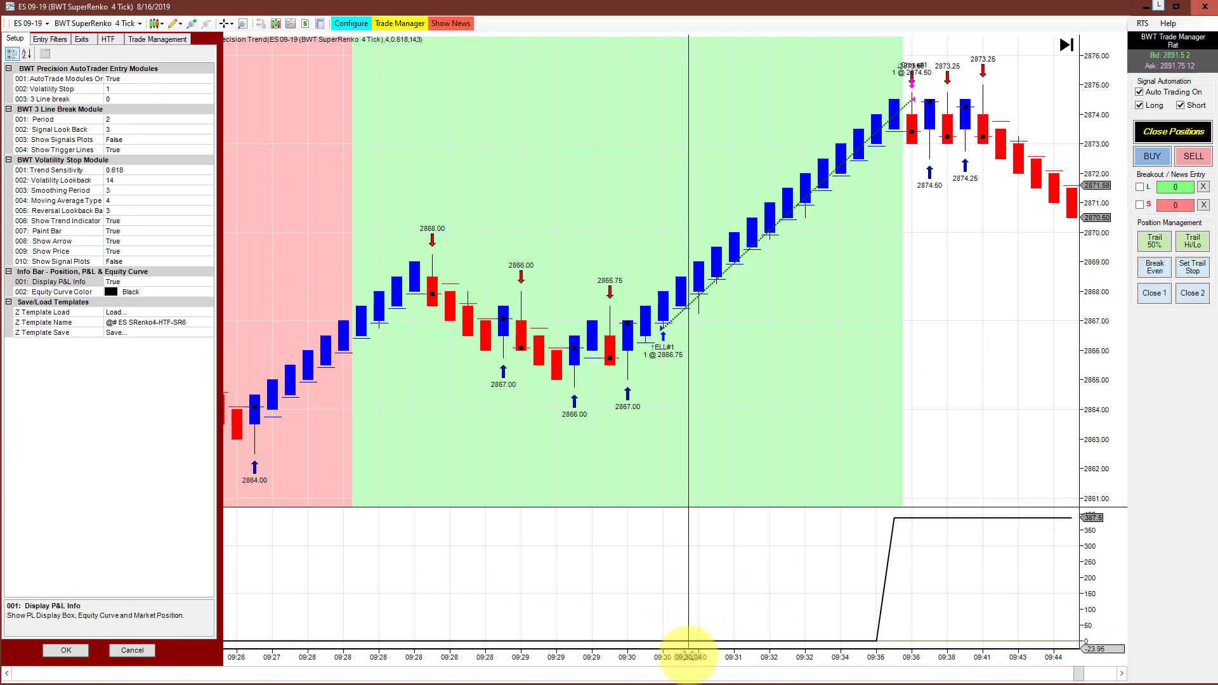
left_click_drag(689, 654, 871, 381)
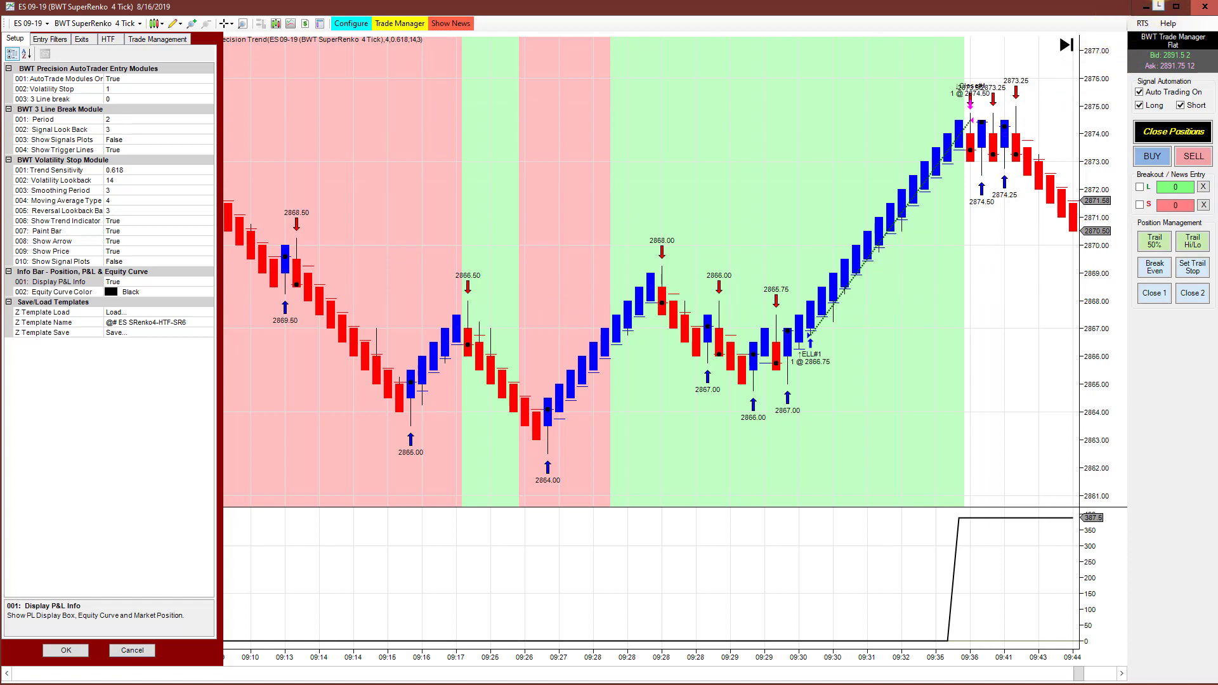
left_click(1146, 7)
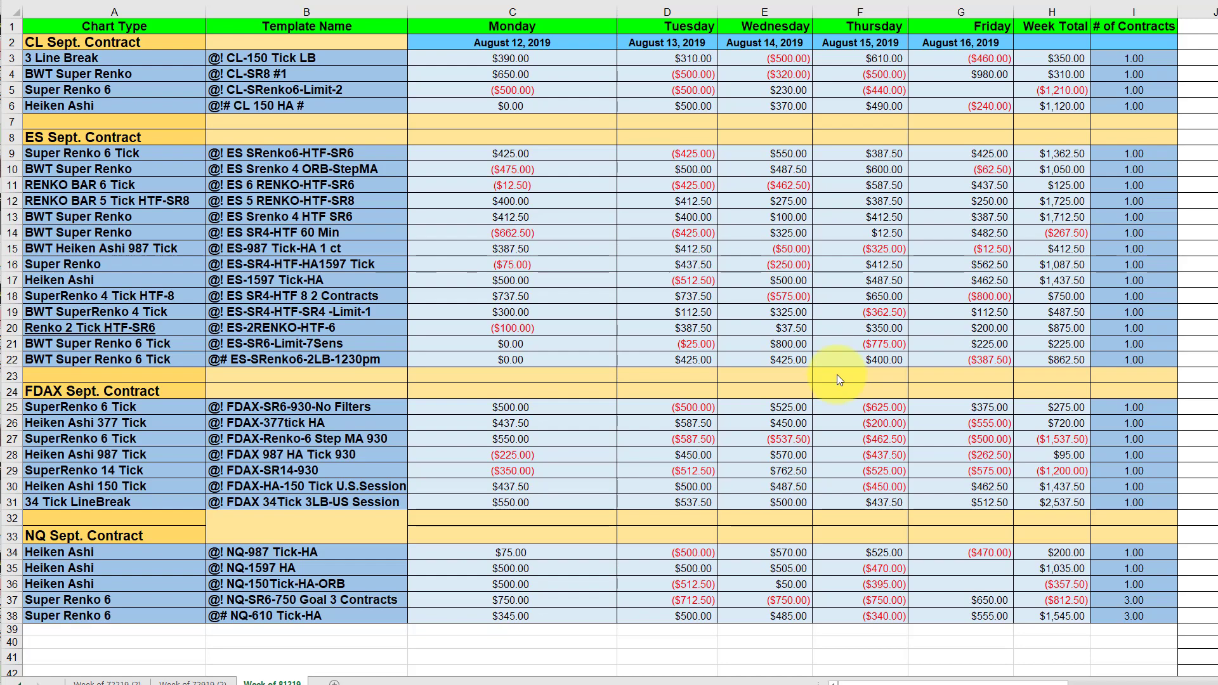
left_click(349, 360)
key("shift+space")
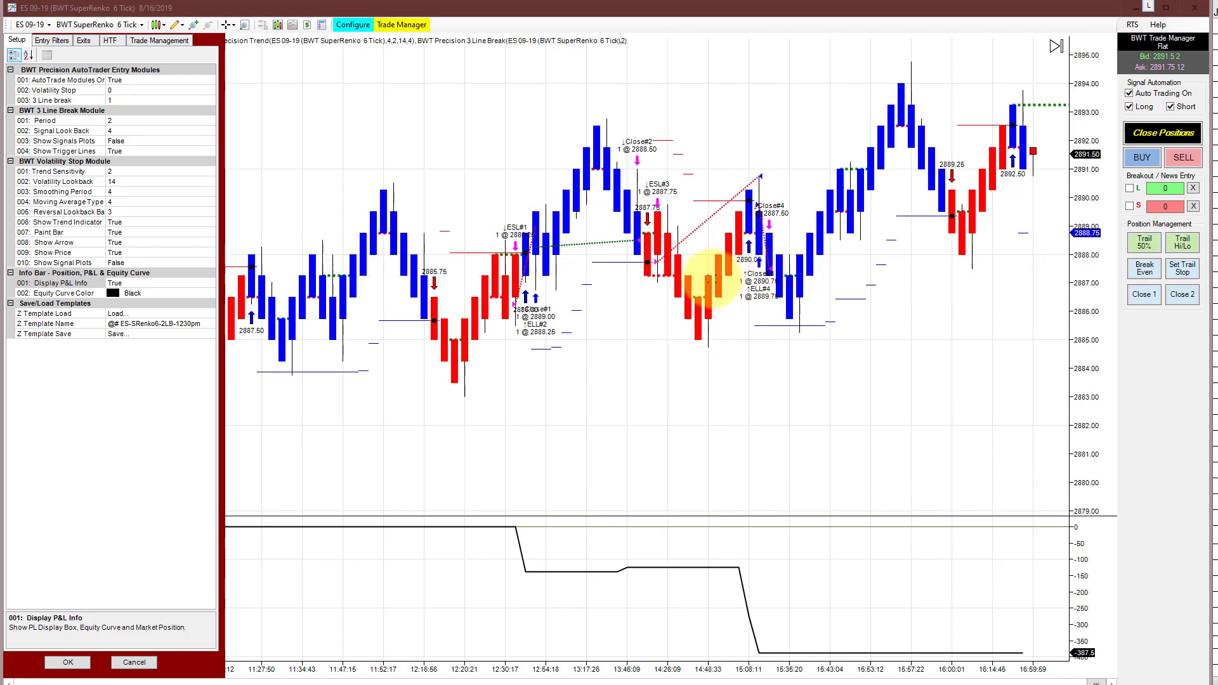
- Cancel the AutoTrader strategy settings and scroll the chart to the latest bars
left_click(134, 663)
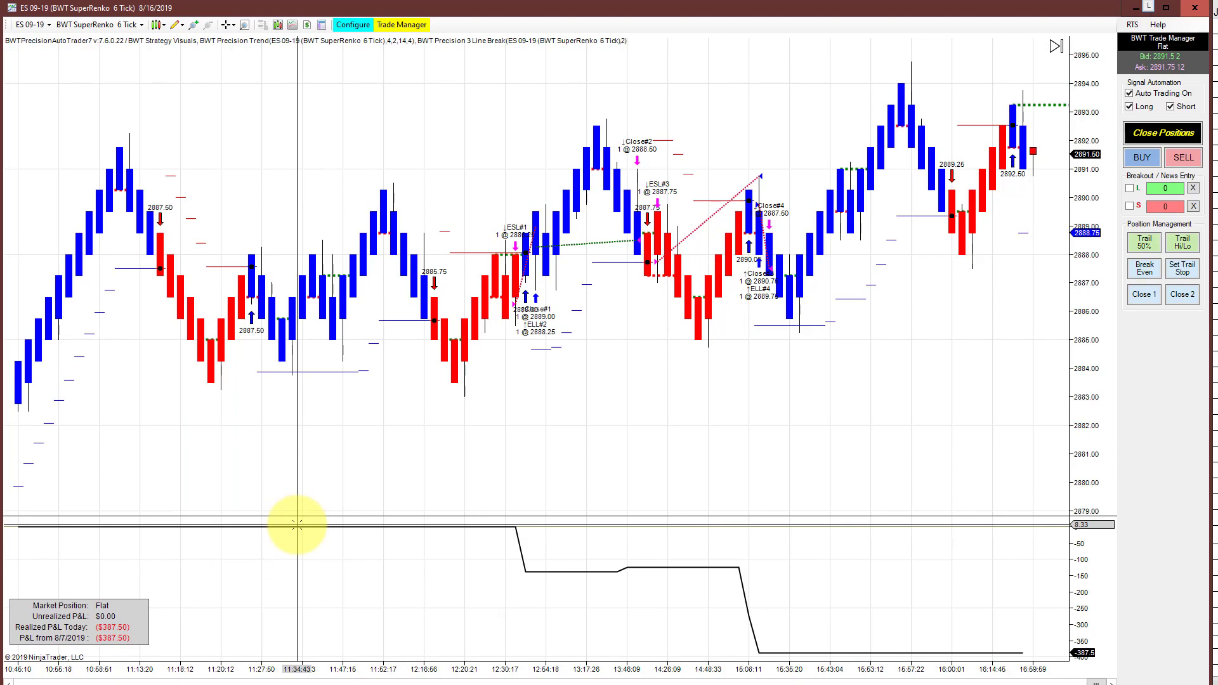
scroll(565, 406, "down", 5)
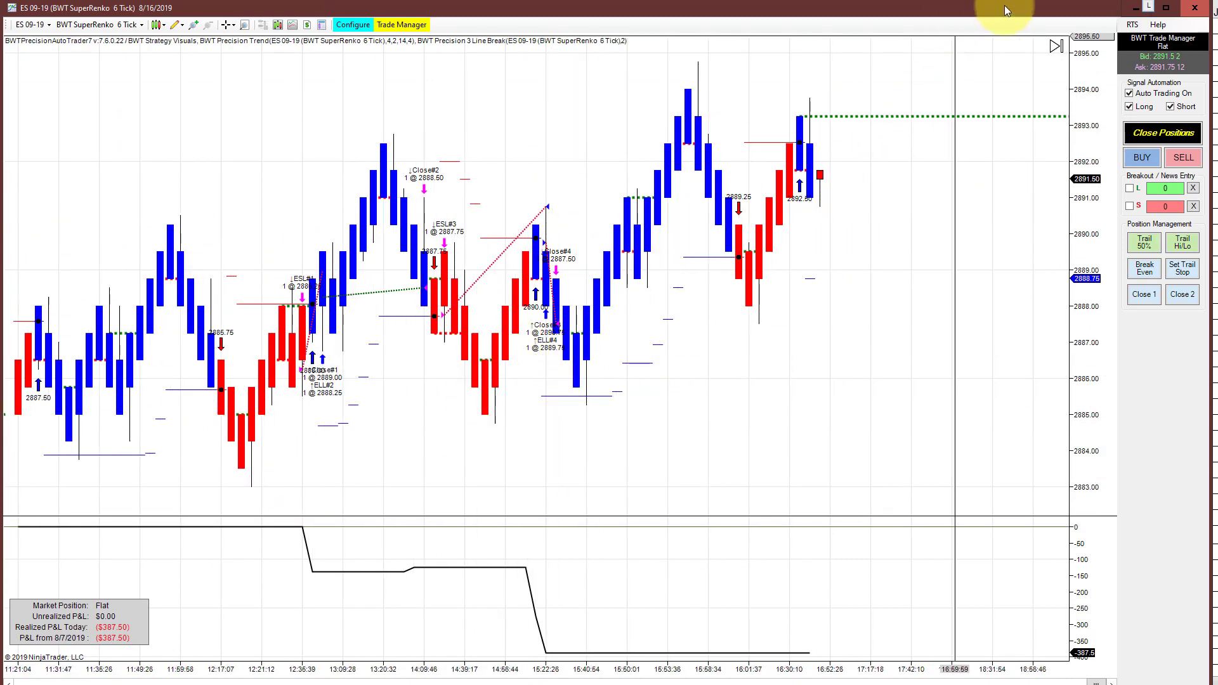